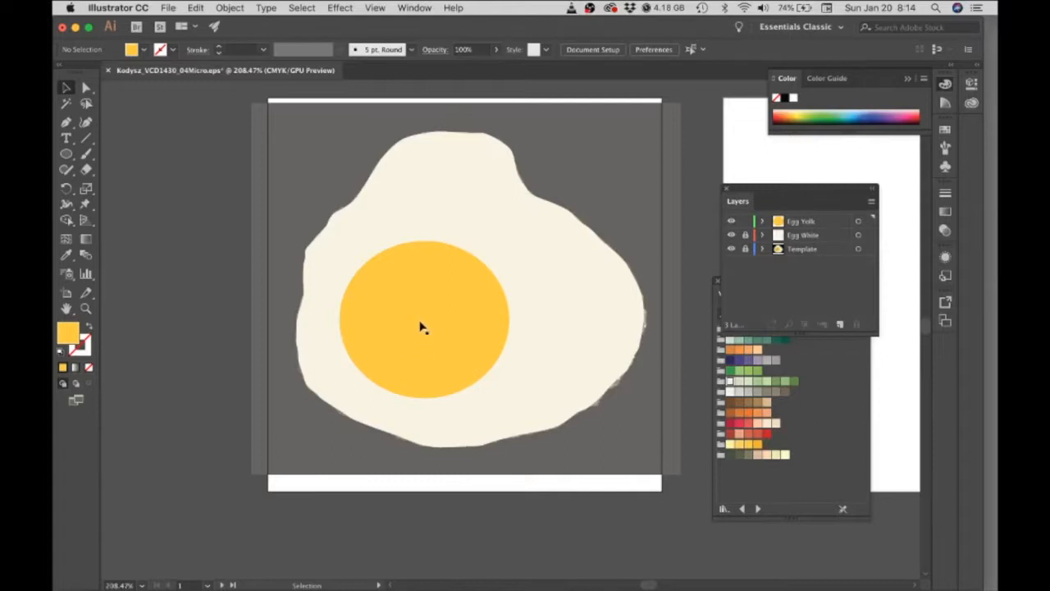
Turn off image dimming for the Template layer, hiding the Egg Yolk and Egg White layers for the change and showing them again
click(744, 235)
click(731, 222)
click(731, 235)
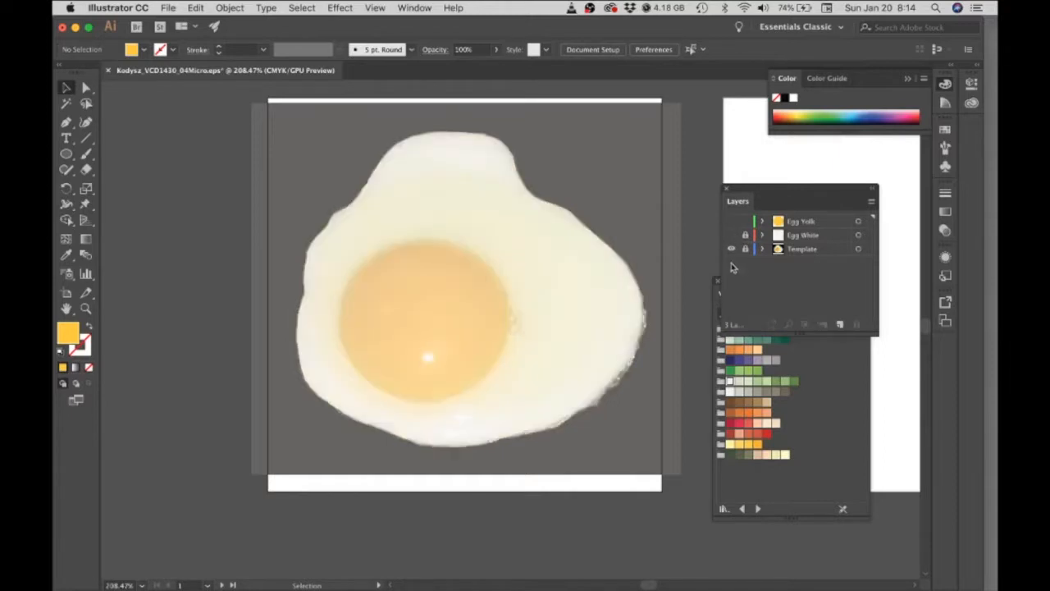
double_click(836, 250)
click(173, 198)
click(260, 228)
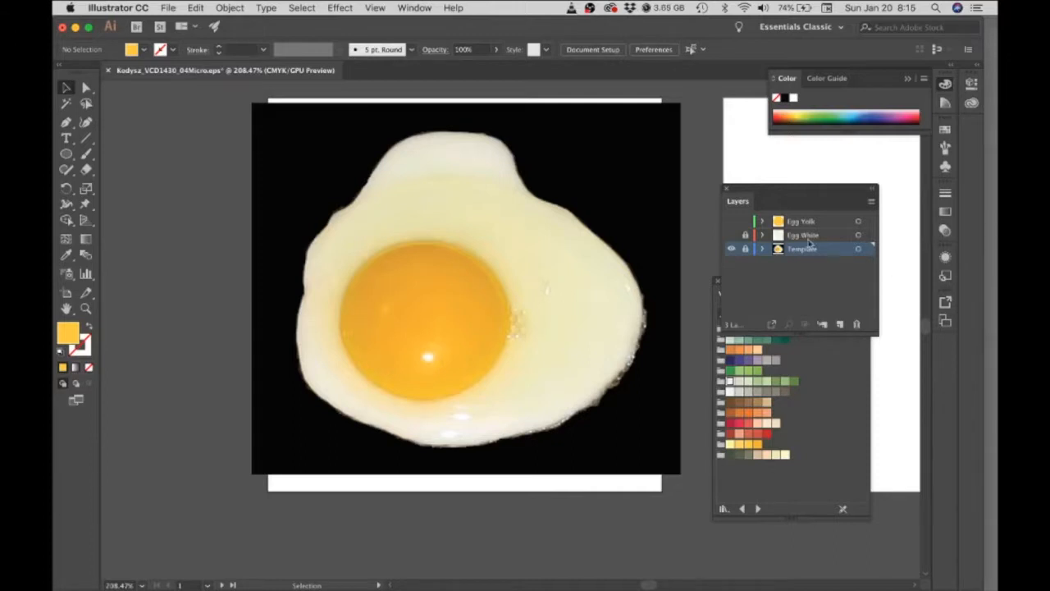
click(731, 235)
click(731, 220)
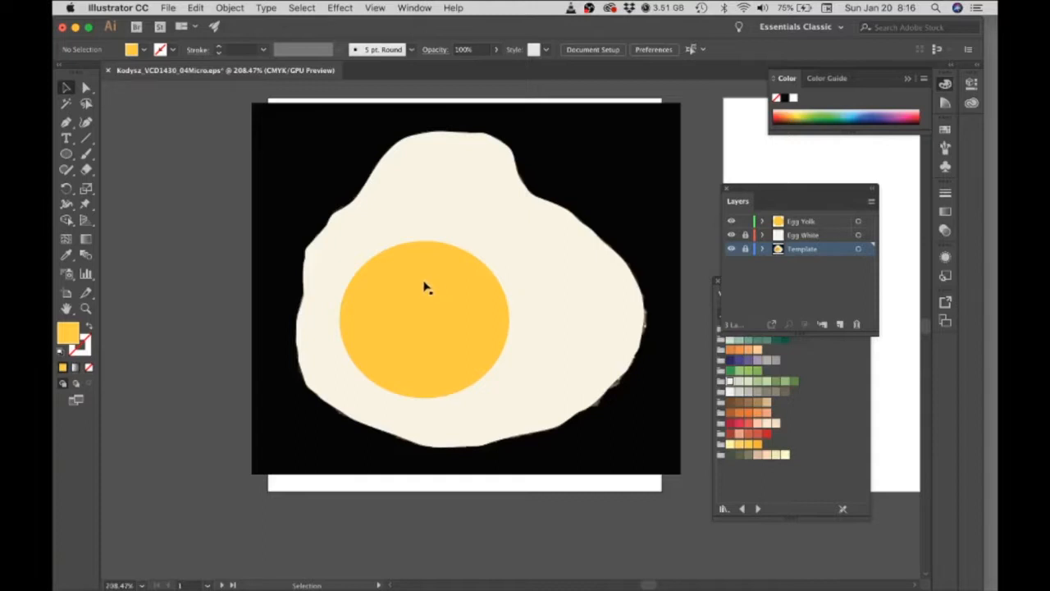
Duplicate the yellow yolk ellipse and place the copy level with it, beside the egg's left edge
scroll(424, 286, down, 1)
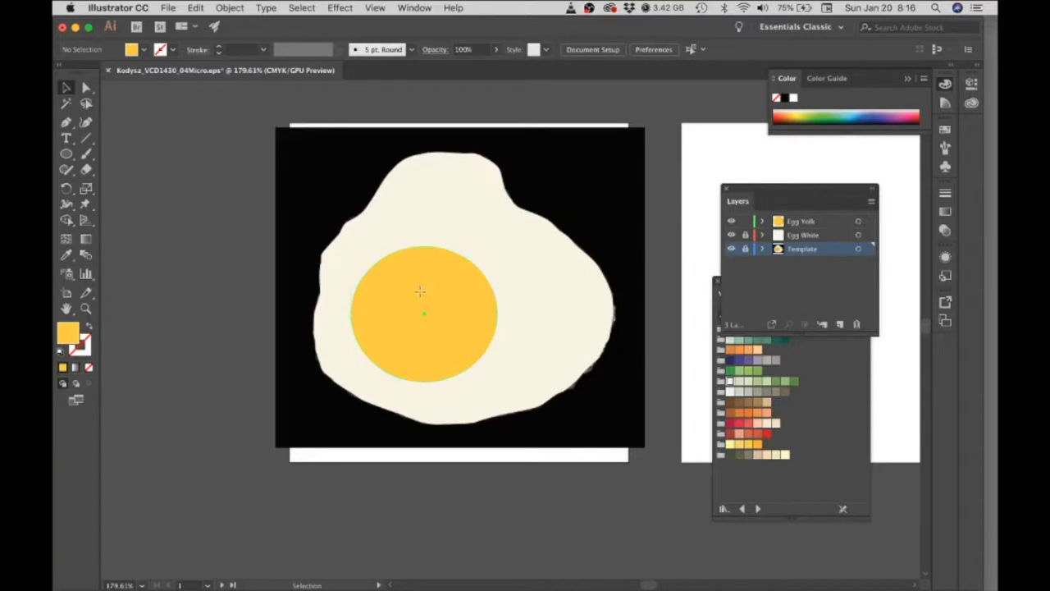
click(421, 298)
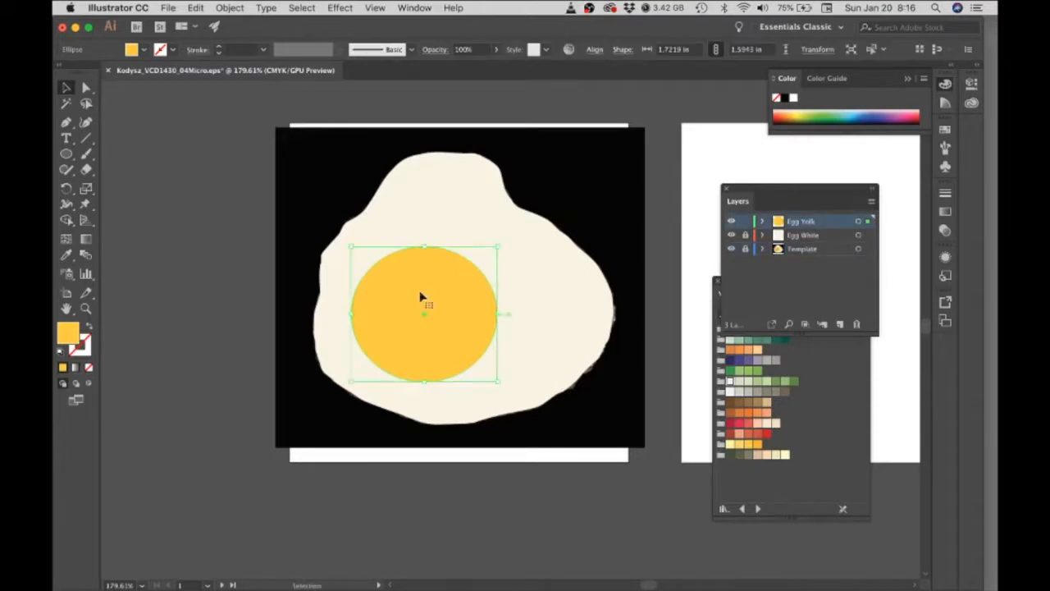
key(super)
drag(420, 291, 261, 292)
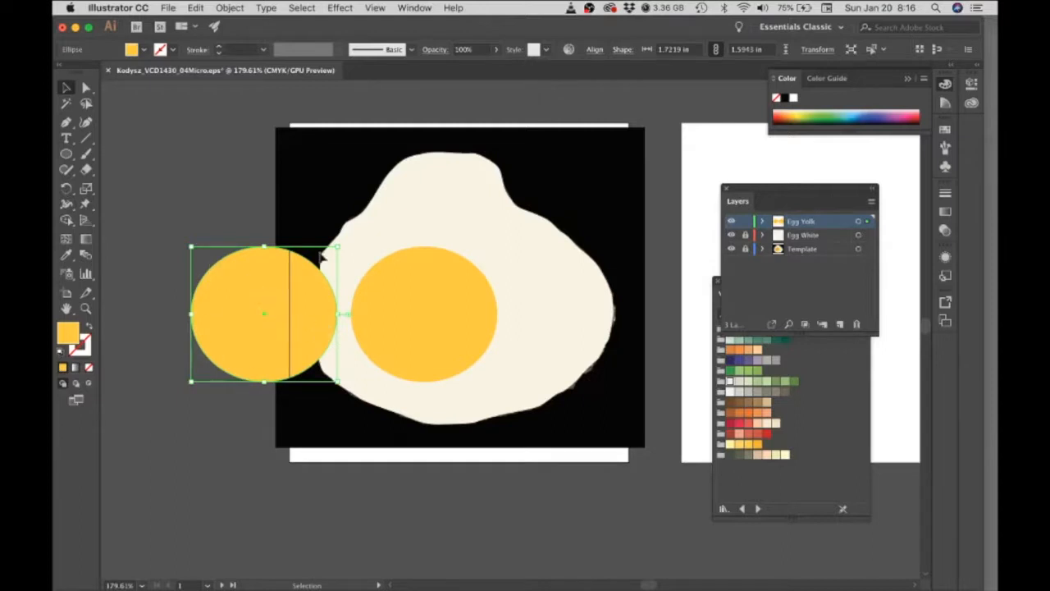
Duplicate the yolk copy slightly lower, overlapping it, and fill the new ellipse with orange from the Vegetables swatches
click(287, 284)
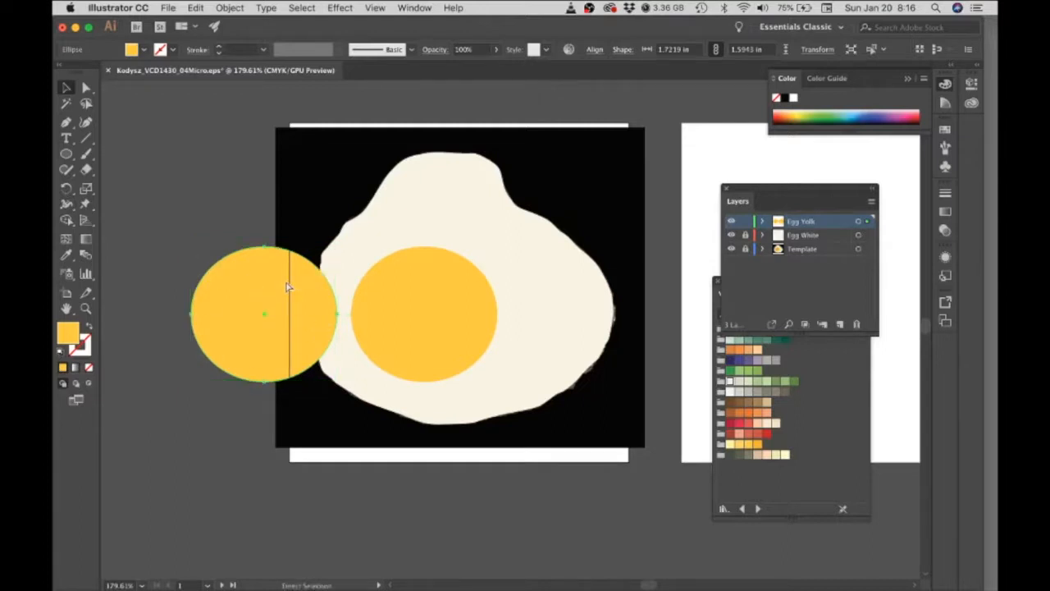
key(super)
drag(266, 273, 267, 303)
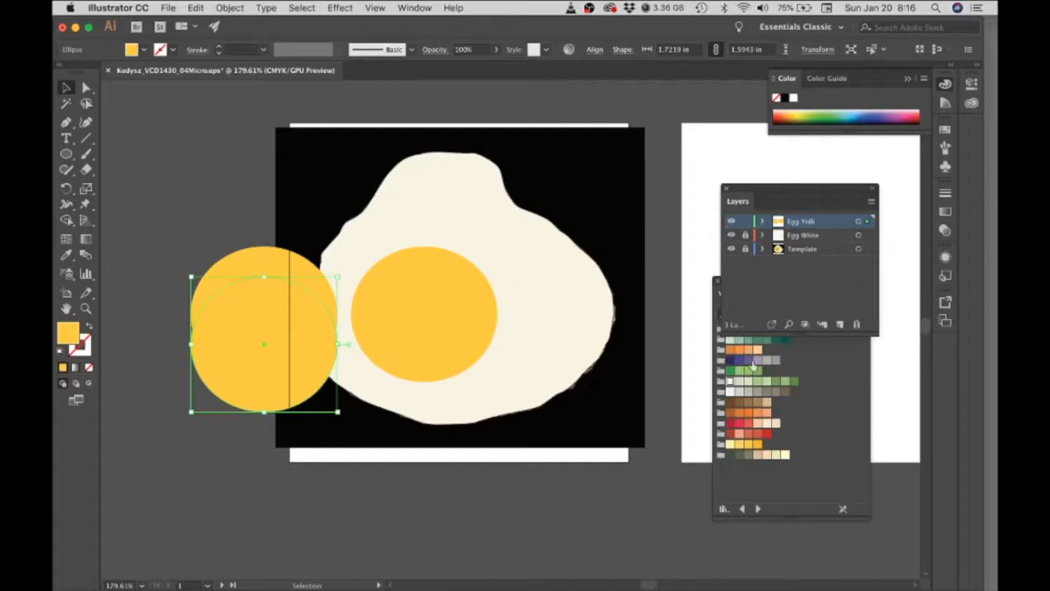
click(749, 415)
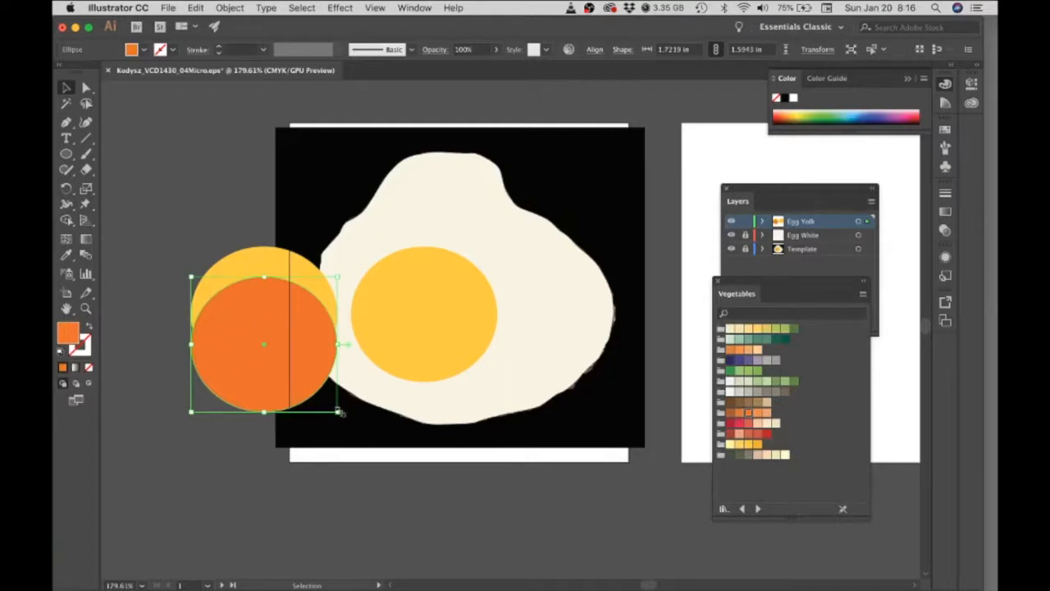
Enlarge the orange ellipse proportionally to about 2.11 × 1.95 in and shift it slightly down over the yellow copy
key(shift)
drag(338, 412, 365, 429)
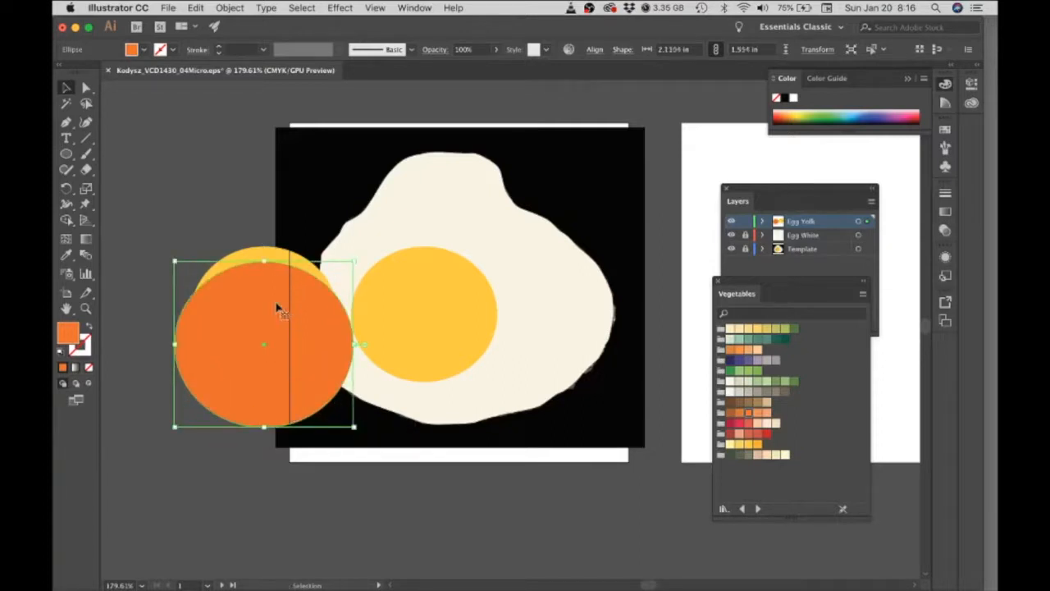
shift+click(263, 295)
drag(257, 279, 256, 297)
click(264, 332)
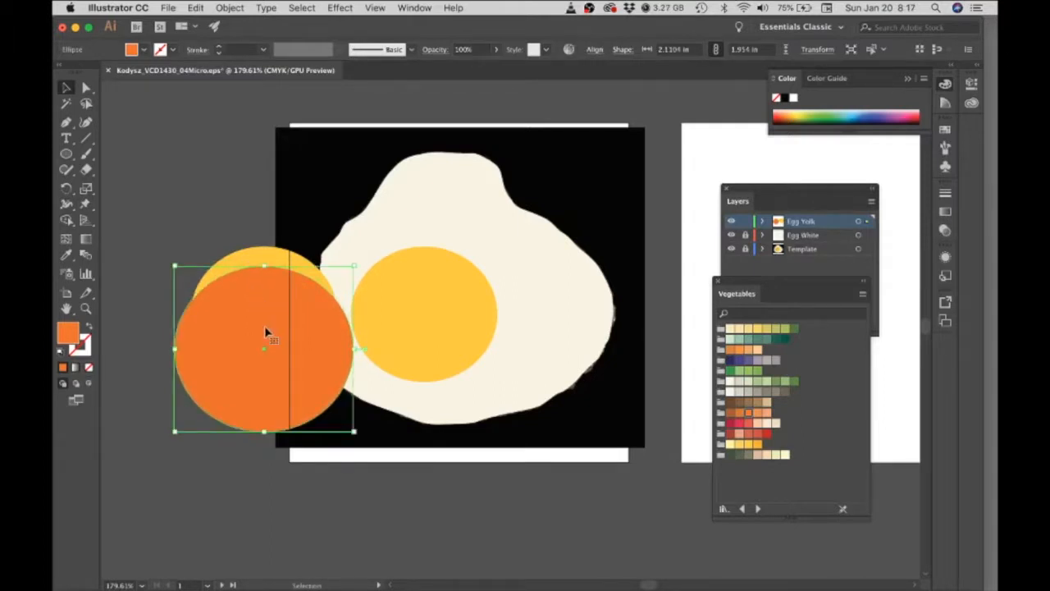
Subtract the orange ellipse from the yellow copy with Pathfinder Minus Front to leave a crescent
key(super+shift+a)
click(265, 318)
shift+click(254, 261)
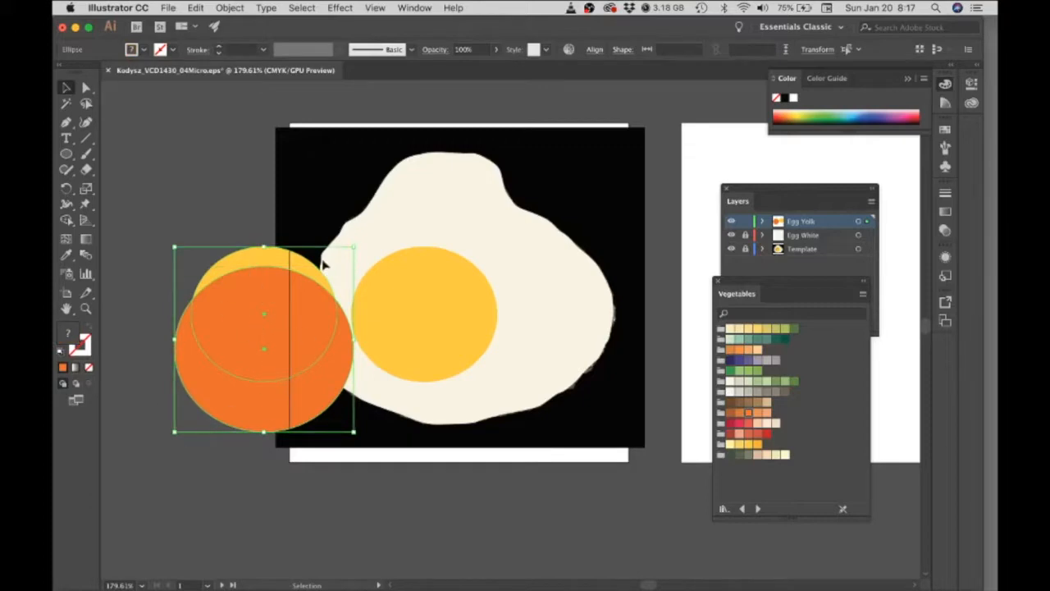
click(416, 8)
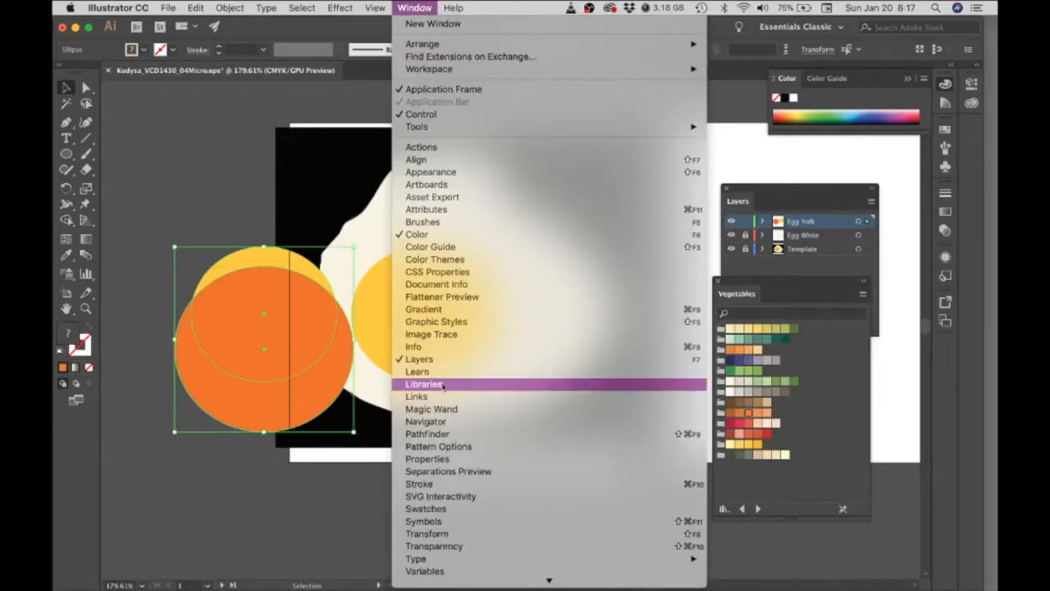
click(423, 434)
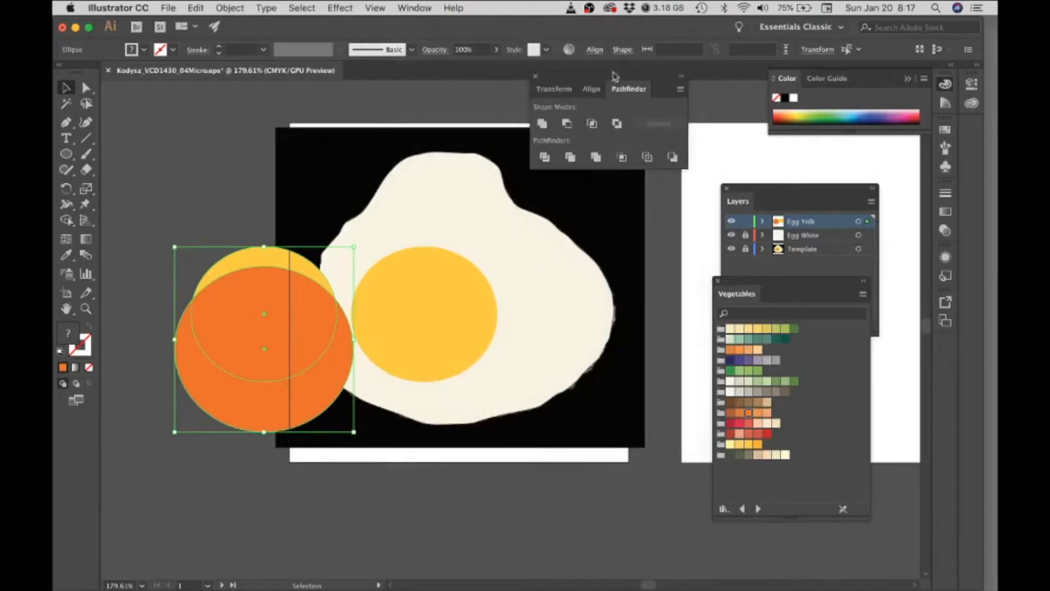
click(568, 125)
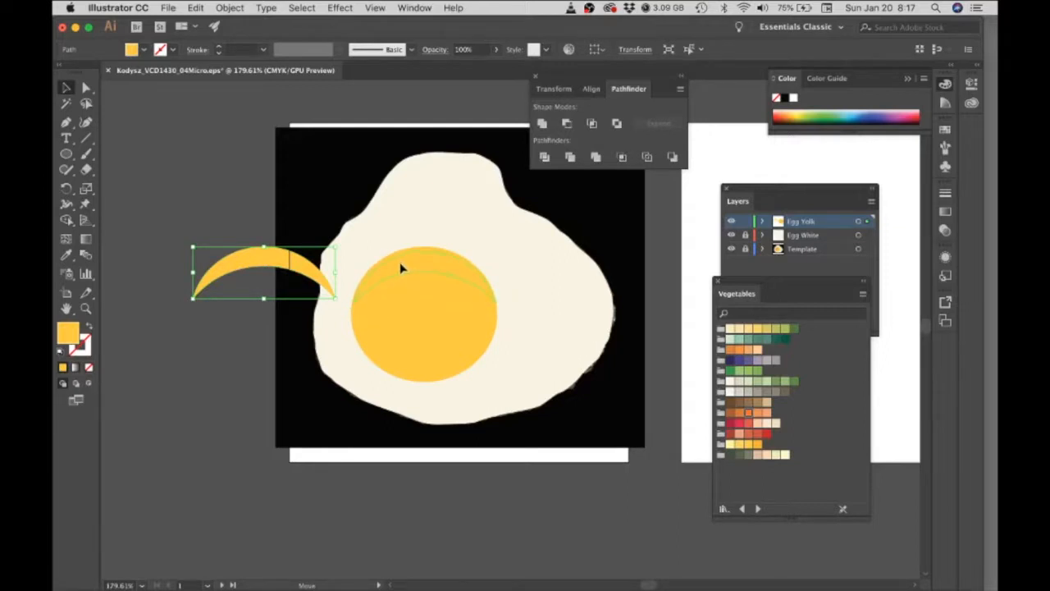
Move the crescent onto the upper part of the yolk and fill it with the darker yellow-orange Vegetables swatch
drag(400, 267, 400, 268)
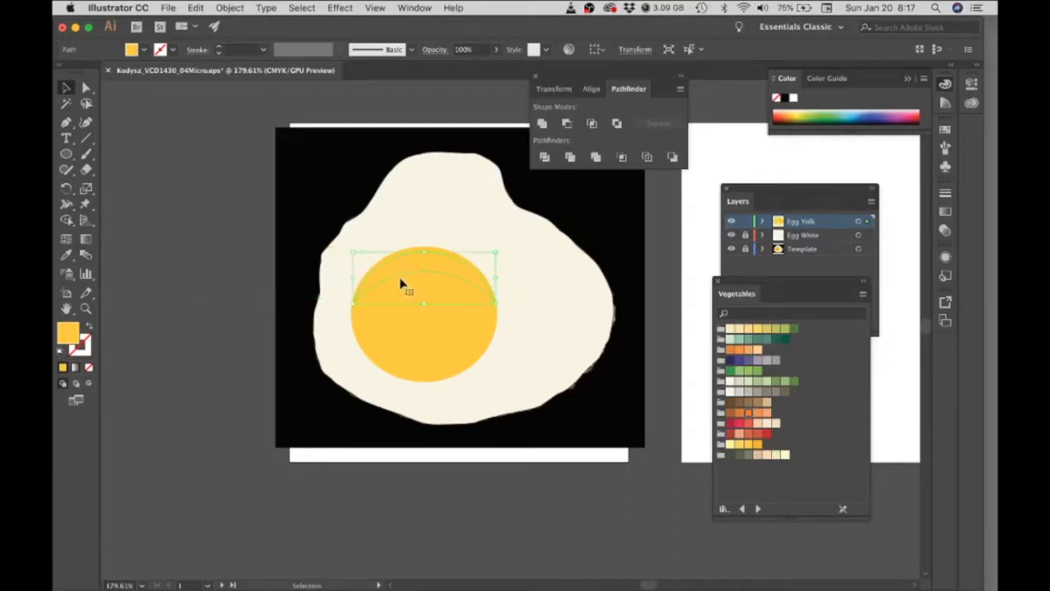
click(757, 445)
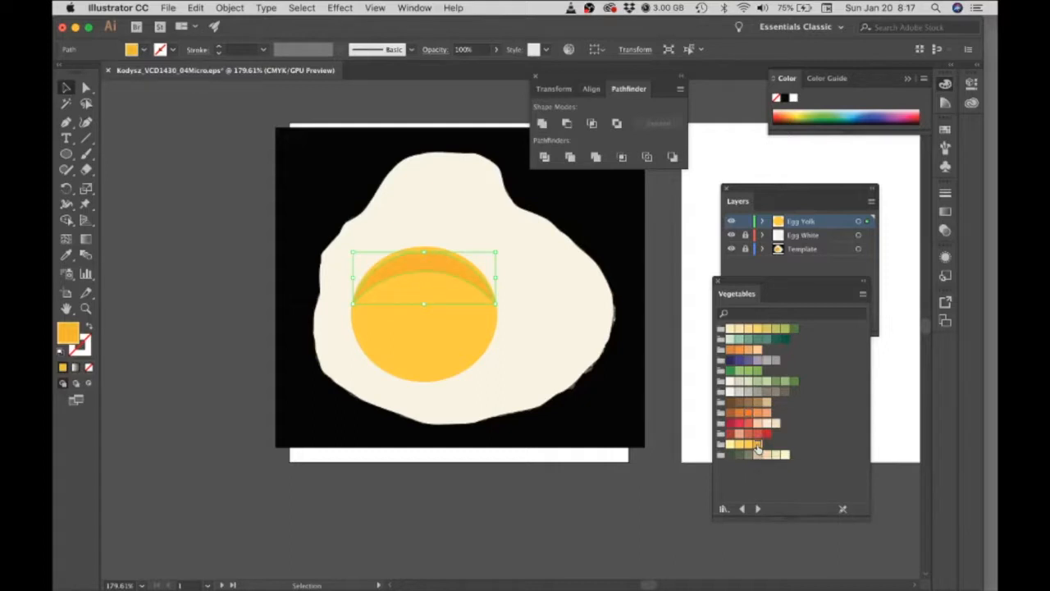
click(253, 319)
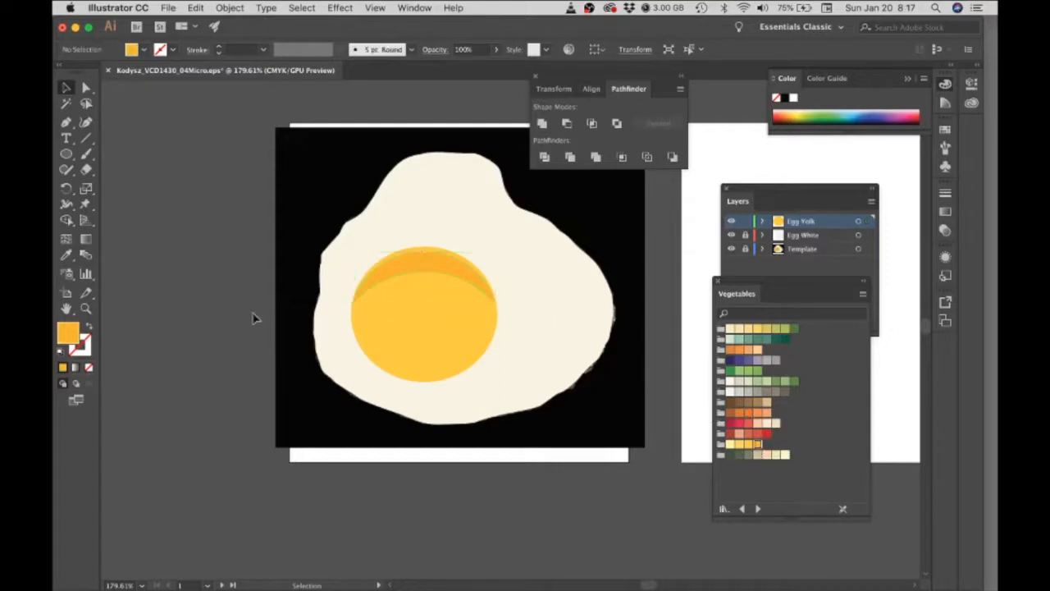
Nudge the darker crescent slightly upward so it sits just inside the yolk's upper edge
click(416, 269)
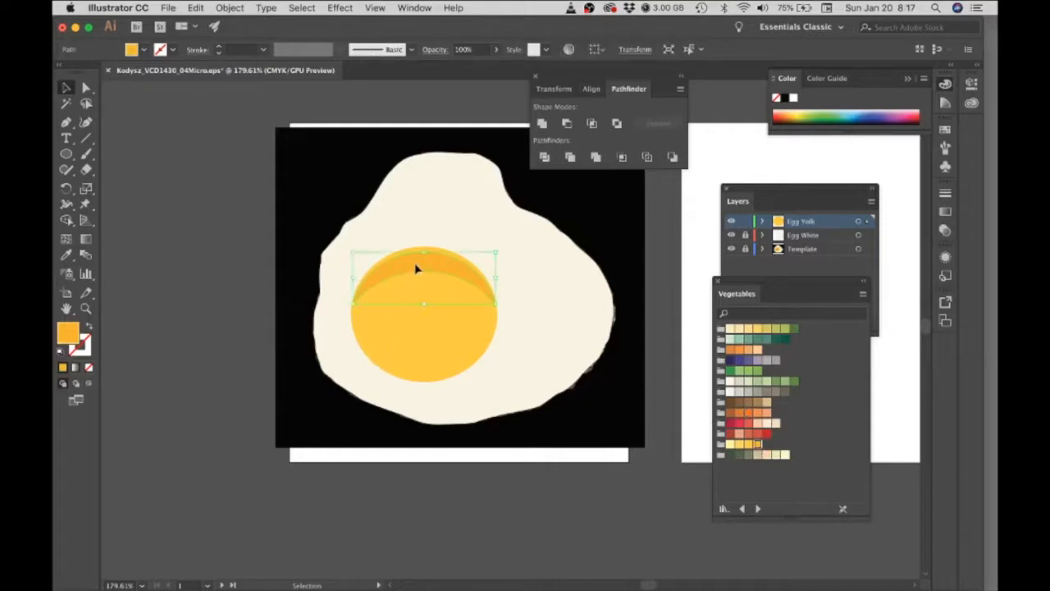
key(Up)
key(Up)
scroll(436, 288, up, 4)
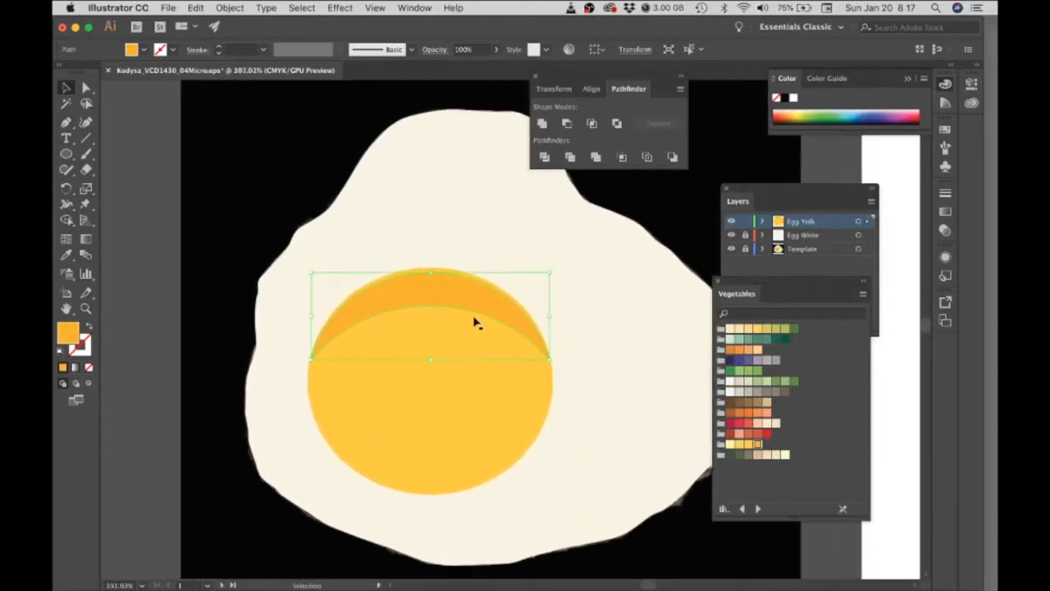
click(229, 240)
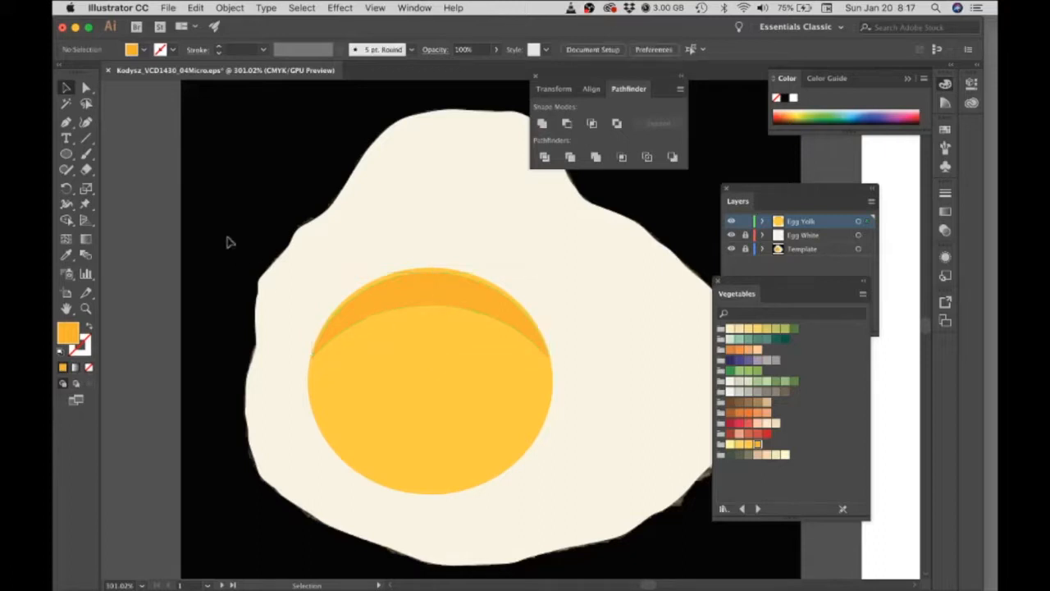
Place a vertically flipped copy of the crescent along the yolk's lower edge and fill it with pale yellow
click(449, 305)
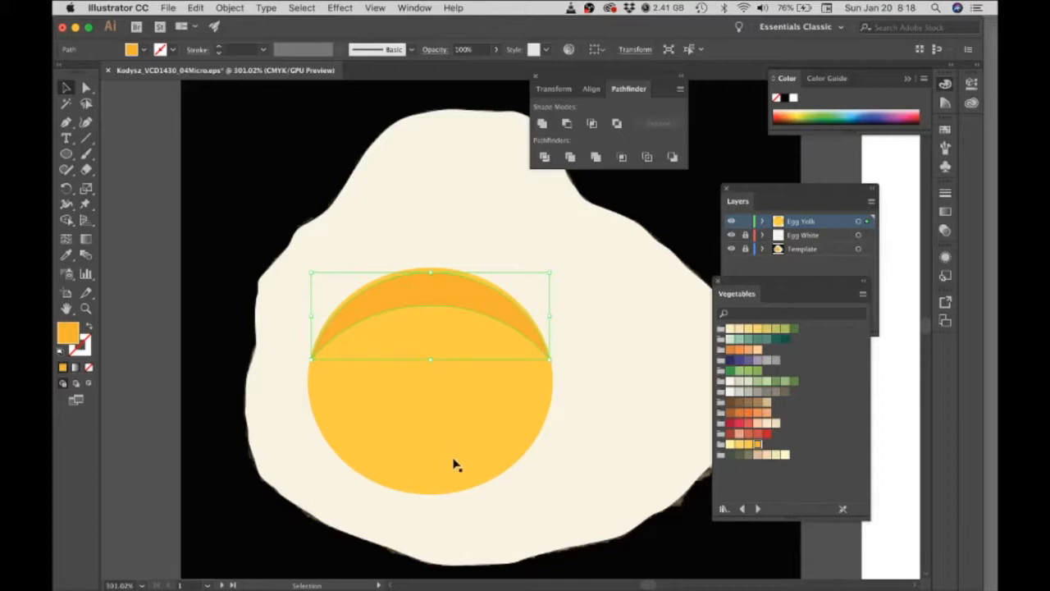
key(super)
key(super)
drag(305, 363, 506, 426)
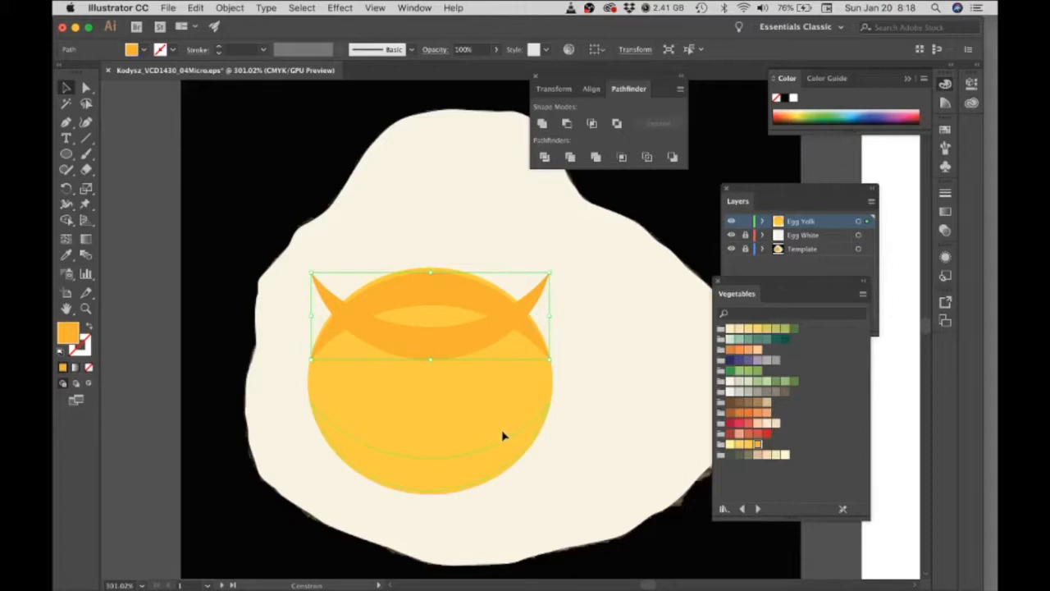
drag(503, 435, 505, 439)
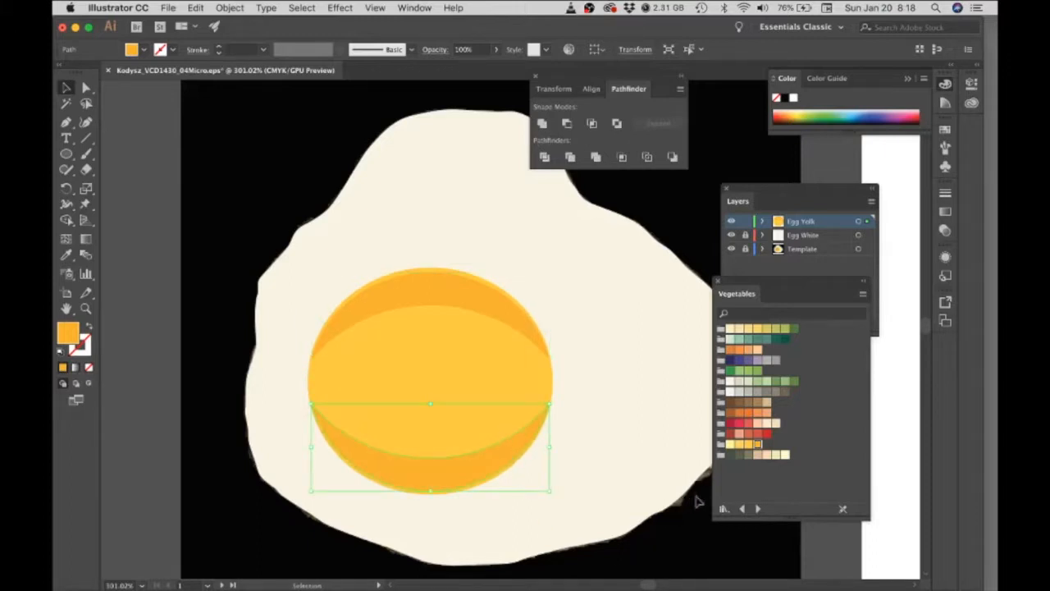
click(730, 444)
click(174, 368)
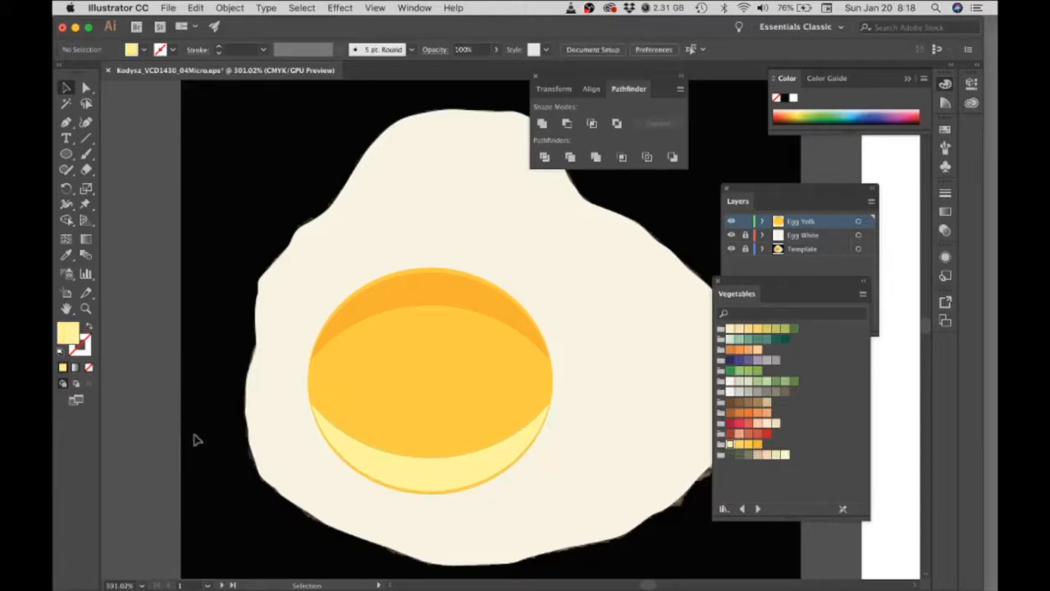
Open the Stylize Feather effect for the pale yellow crescent along the yolk's lower edge with preview on
click(441, 480)
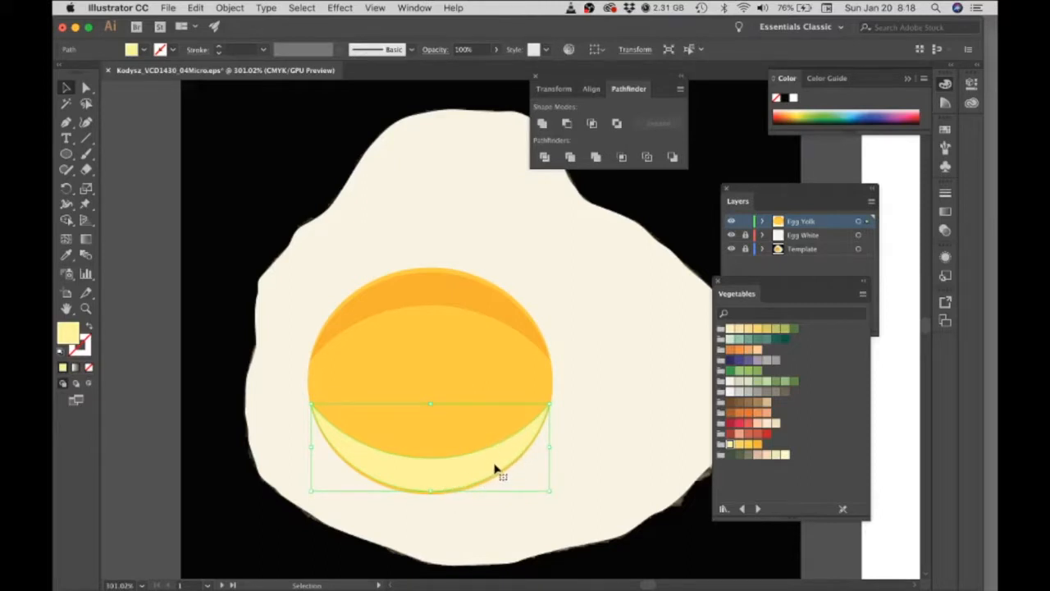
click(792, 192)
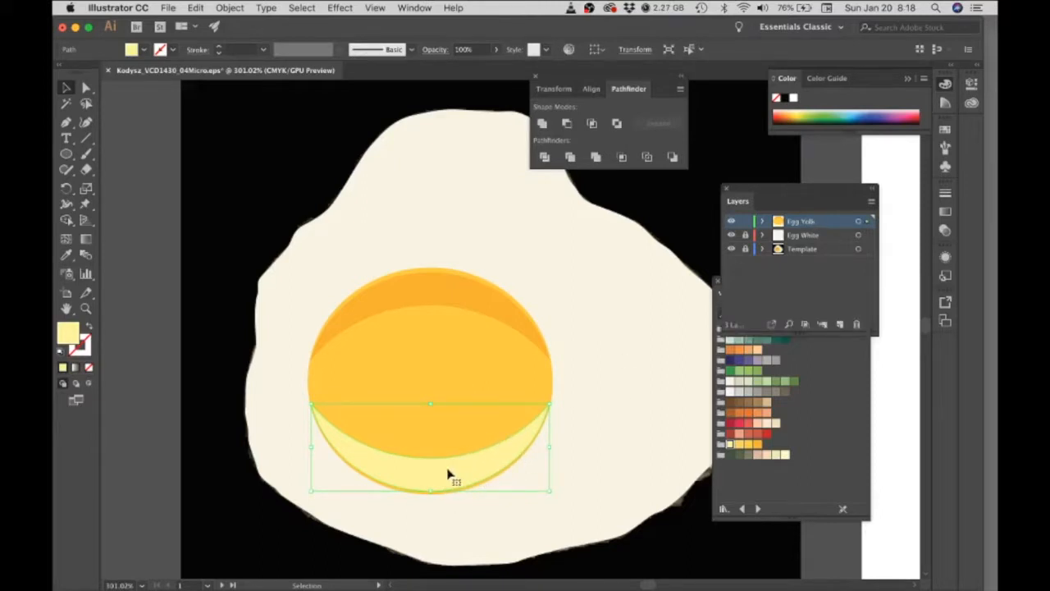
click(415, 7)
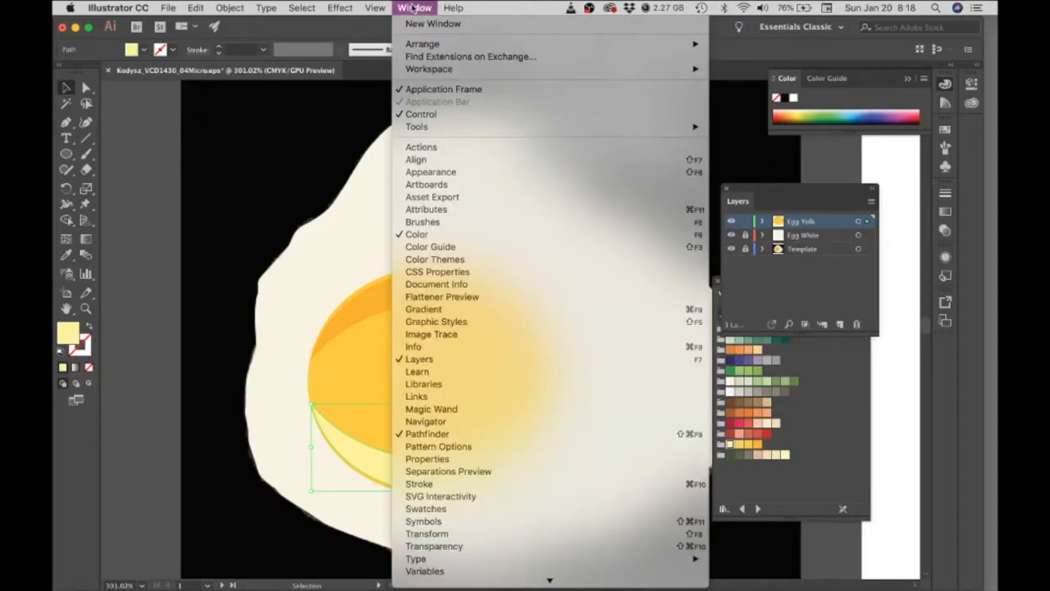
mouse_move(375, 7)
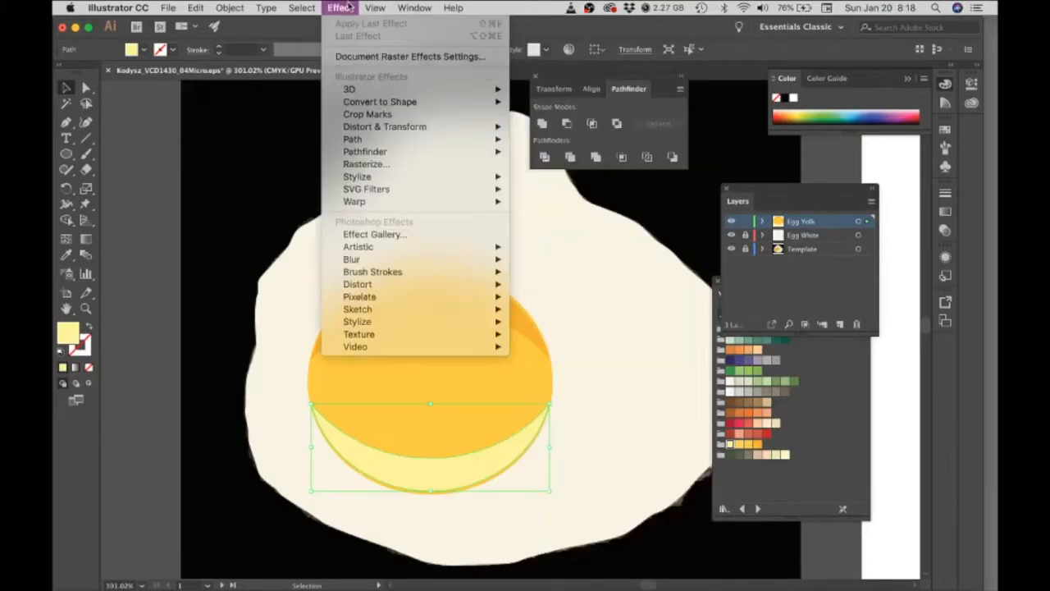
mouse_move(423, 182)
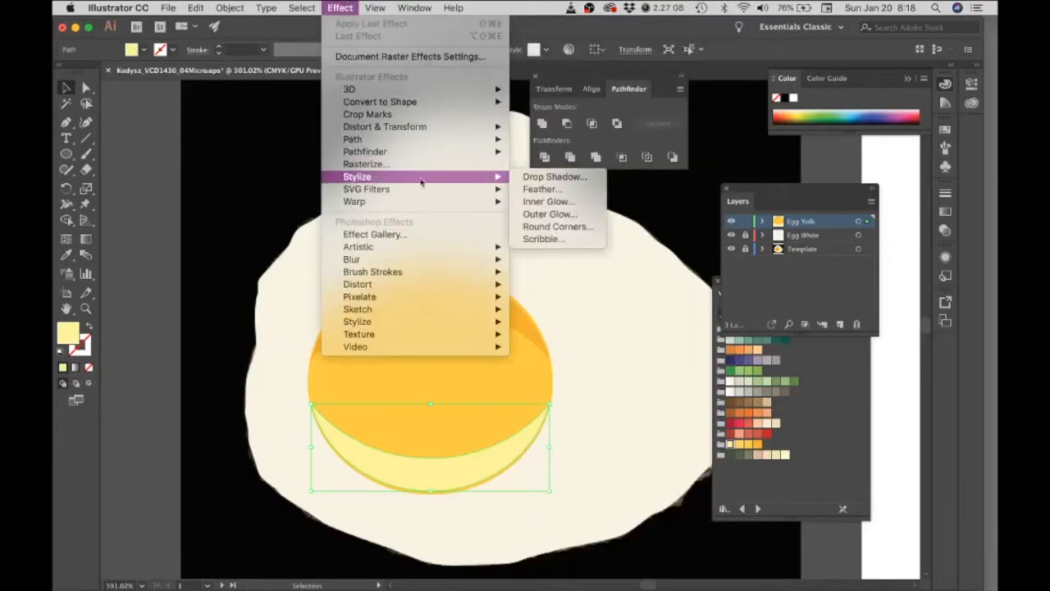
click(545, 192)
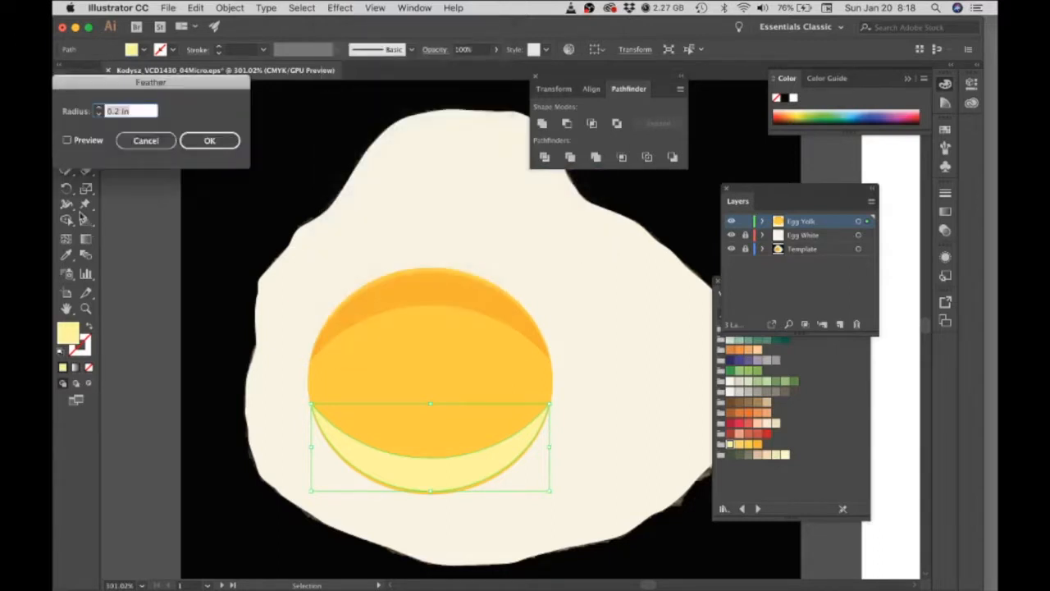
click(67, 141)
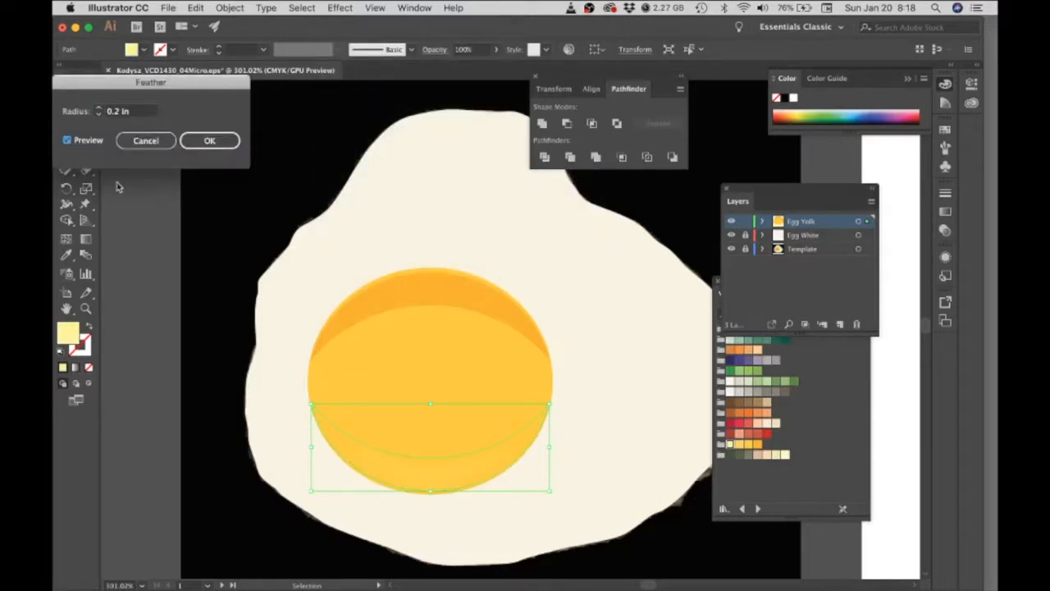
Compare feather radii between 0.01 and 0.3 in on the pale yellow crescent and apply 0.1 in
click(99, 109)
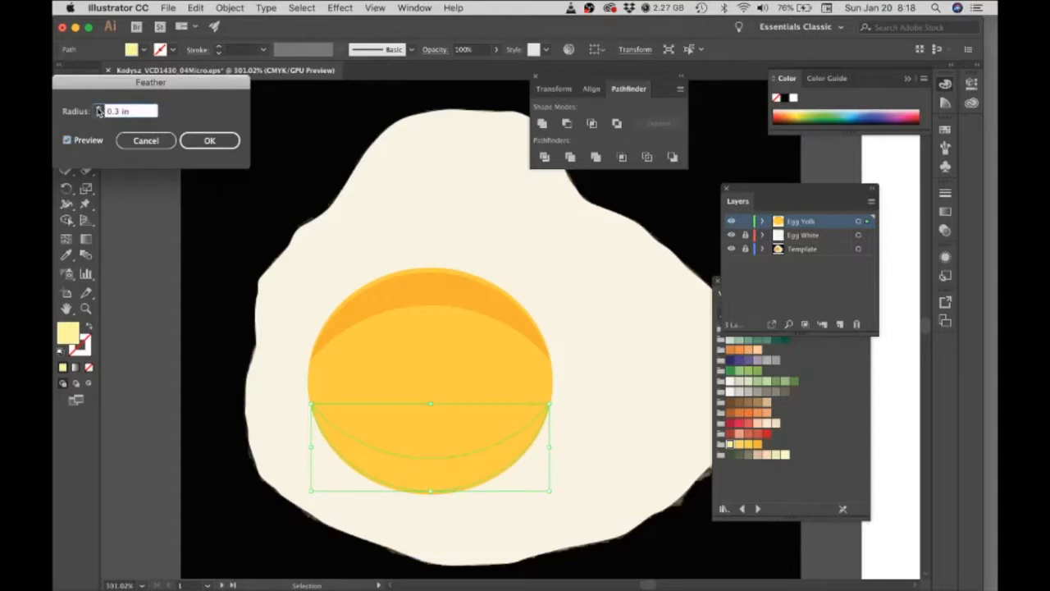
click(98, 114)
click(99, 114)
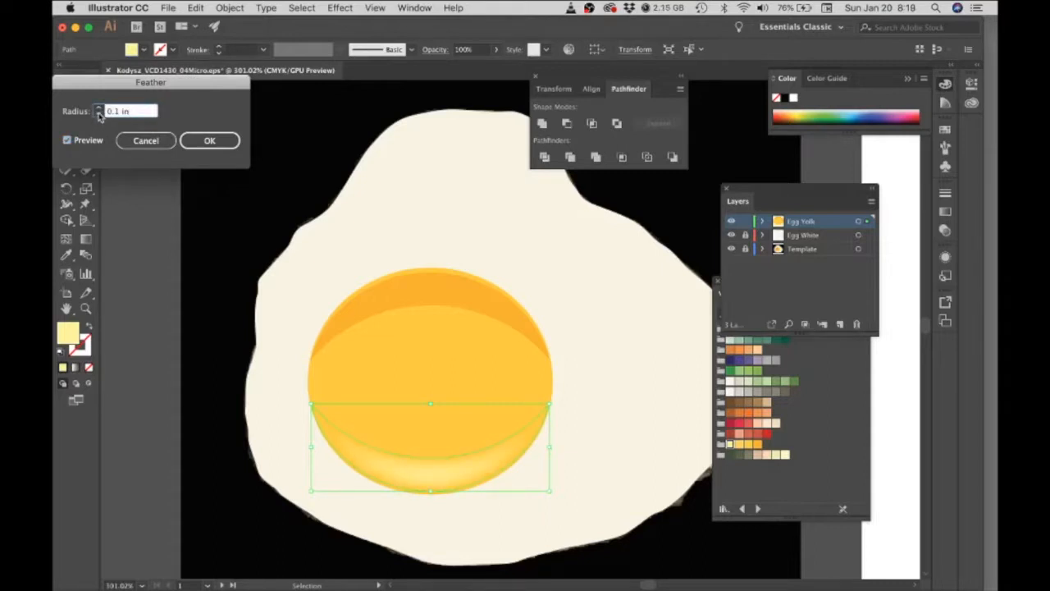
click(99, 108)
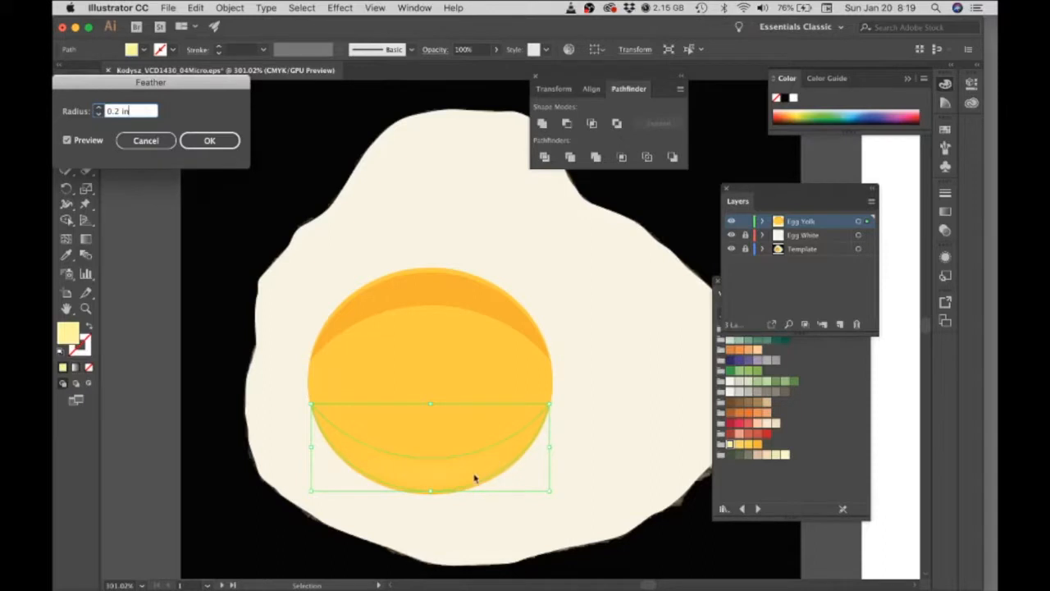
click(98, 114)
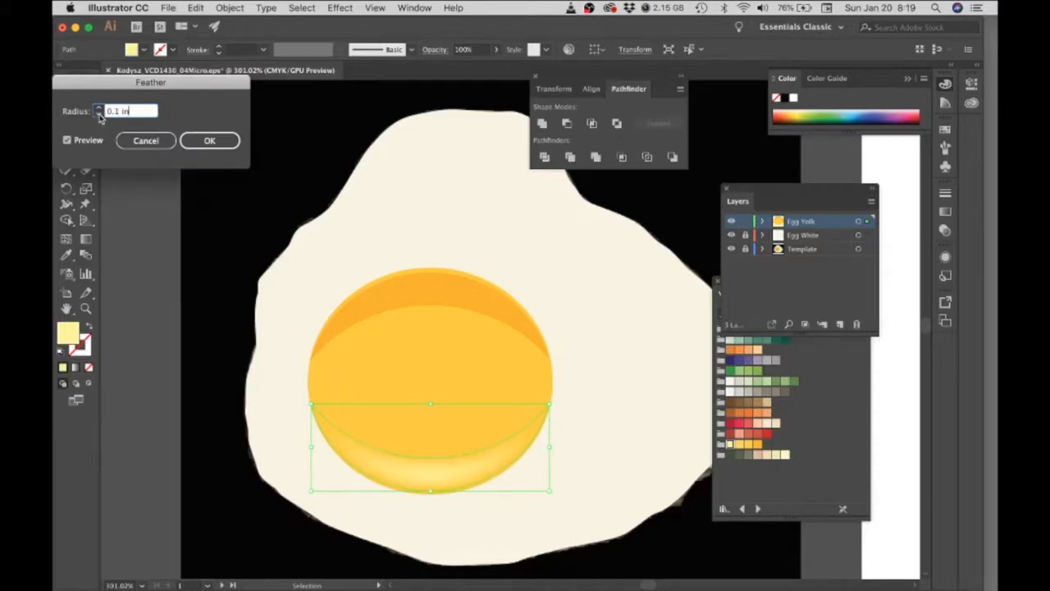
click(99, 117)
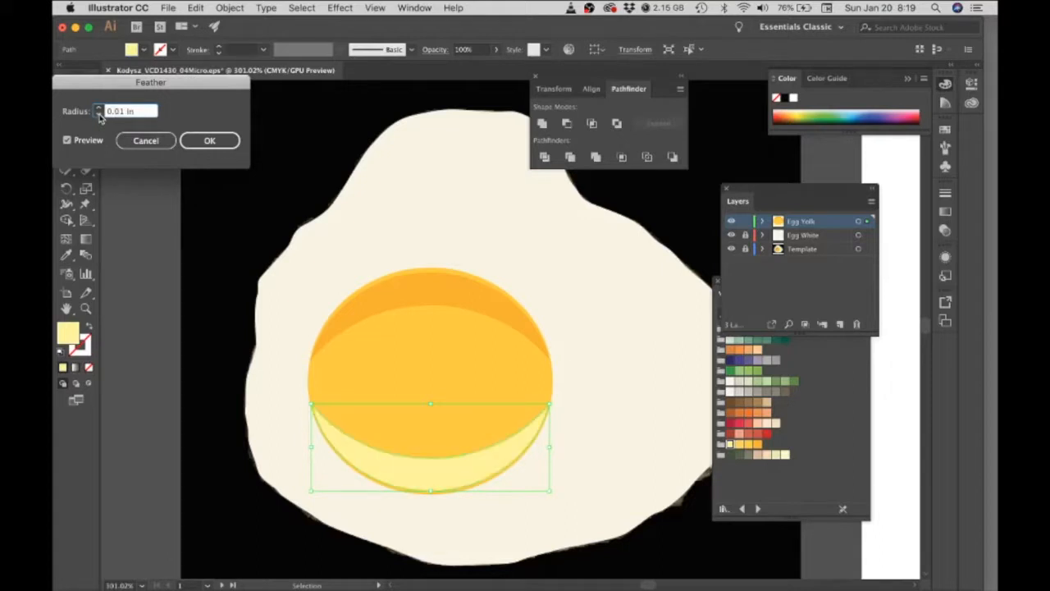
click(98, 111)
click(209, 143)
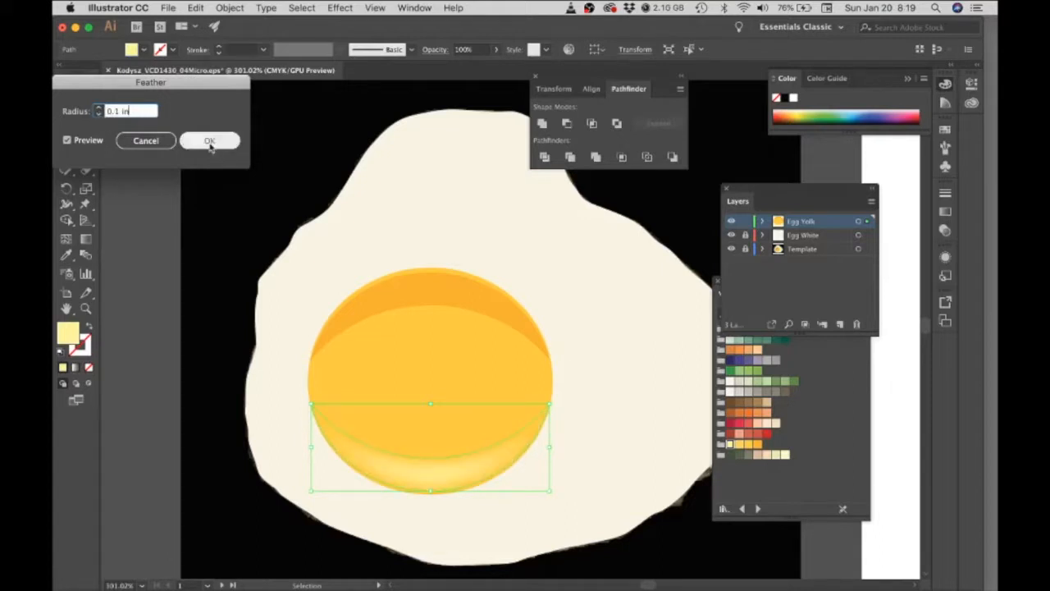
Feather the darker crescent at the yolk's upper edge with a 0.1 in radius and deselect it
click(418, 295)
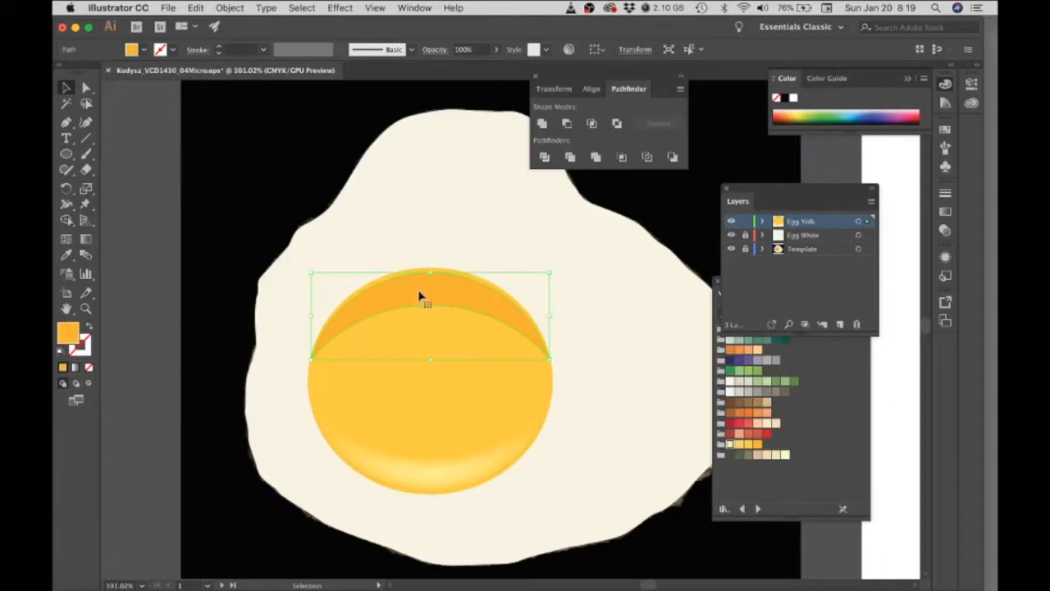
click(340, 9)
click(348, 37)
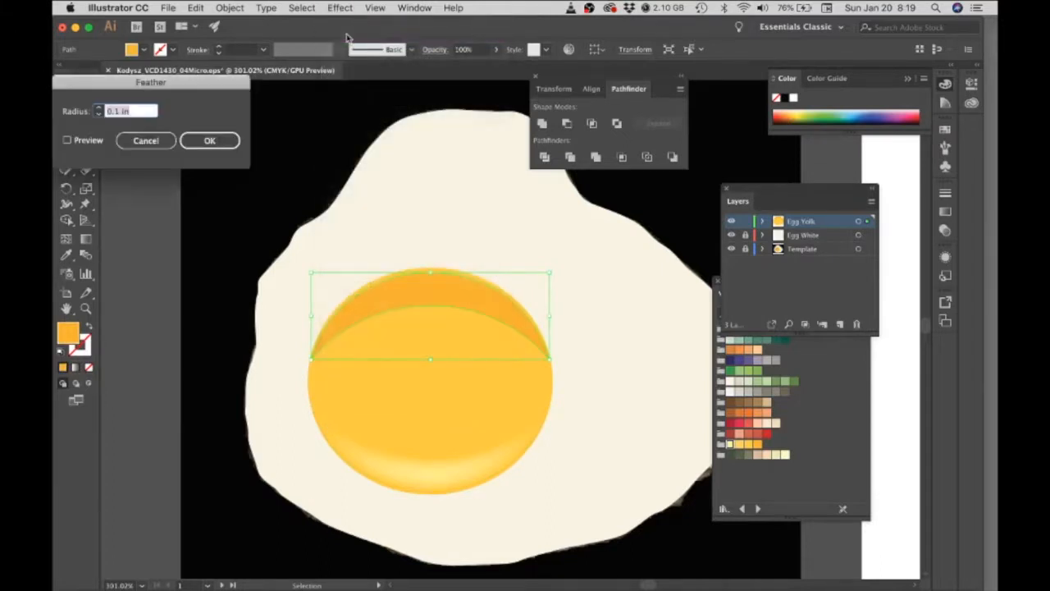
click(69, 141)
click(210, 141)
click(149, 170)
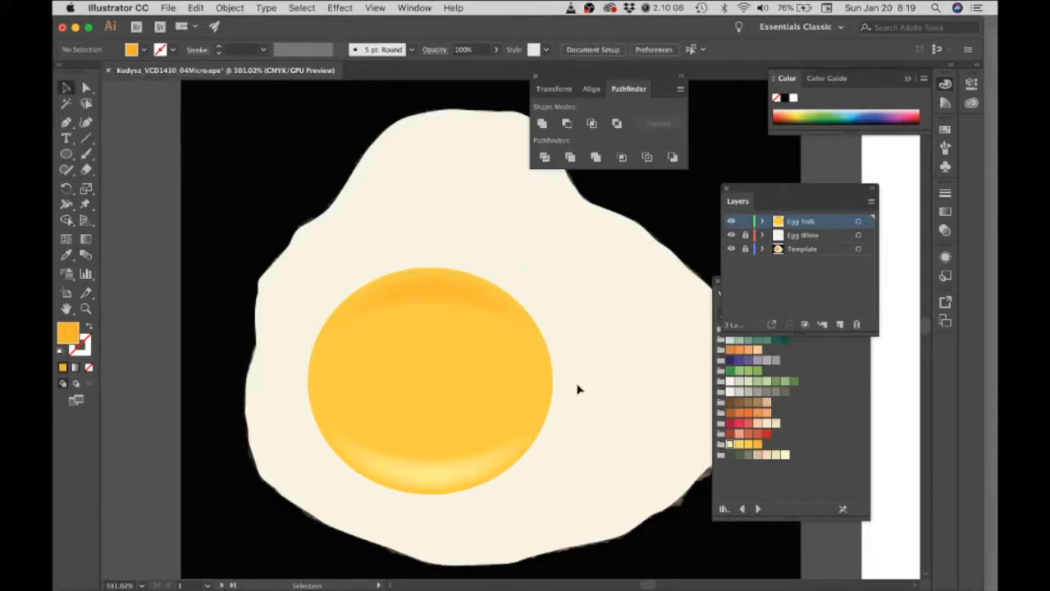
Examine the path outlines of the two feathered crescents against their softened edges
click(445, 304)
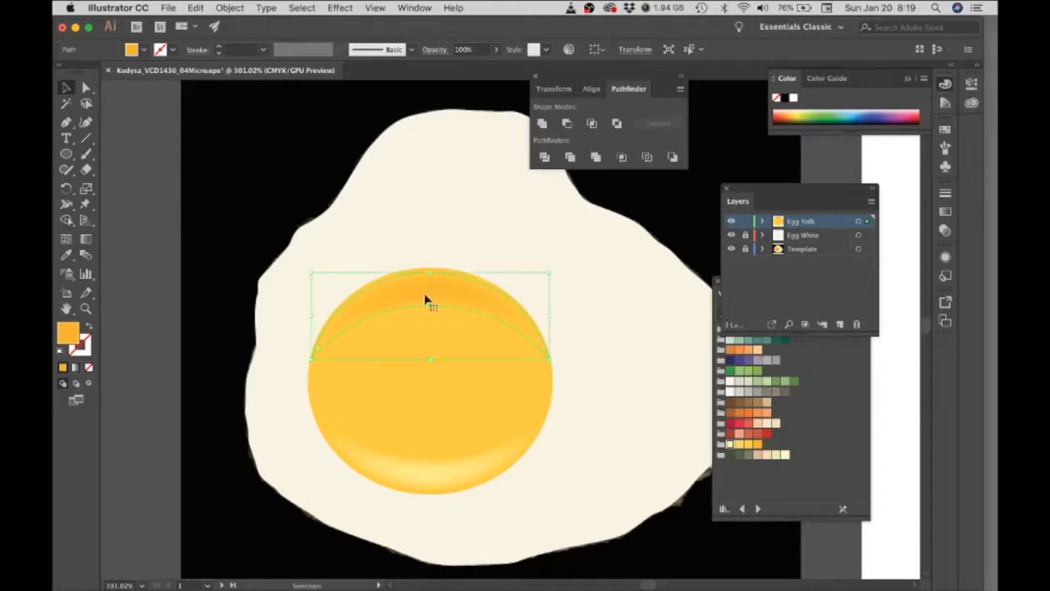
key(super)
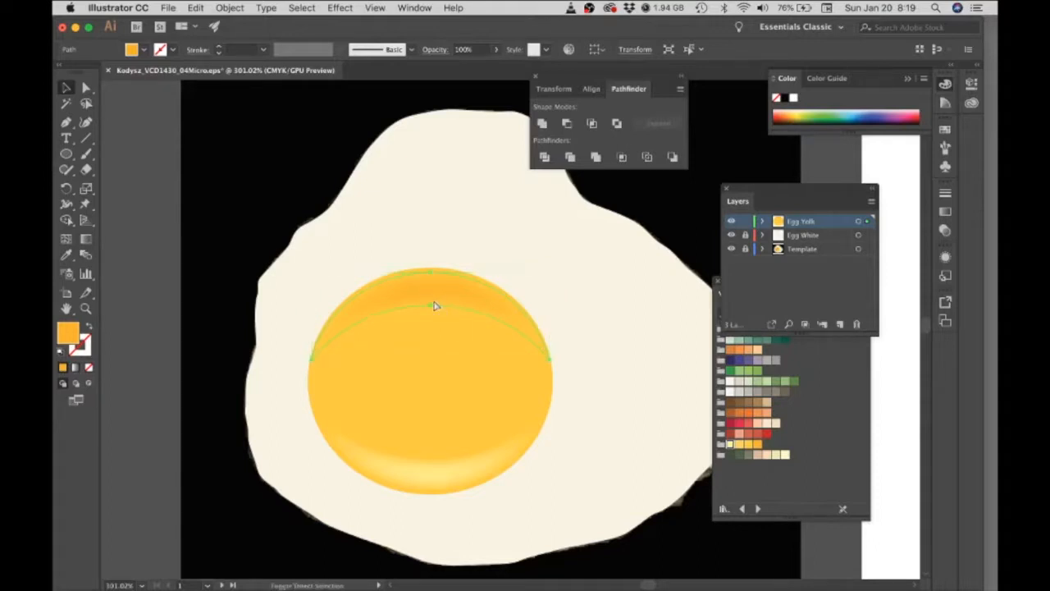
click(171, 294)
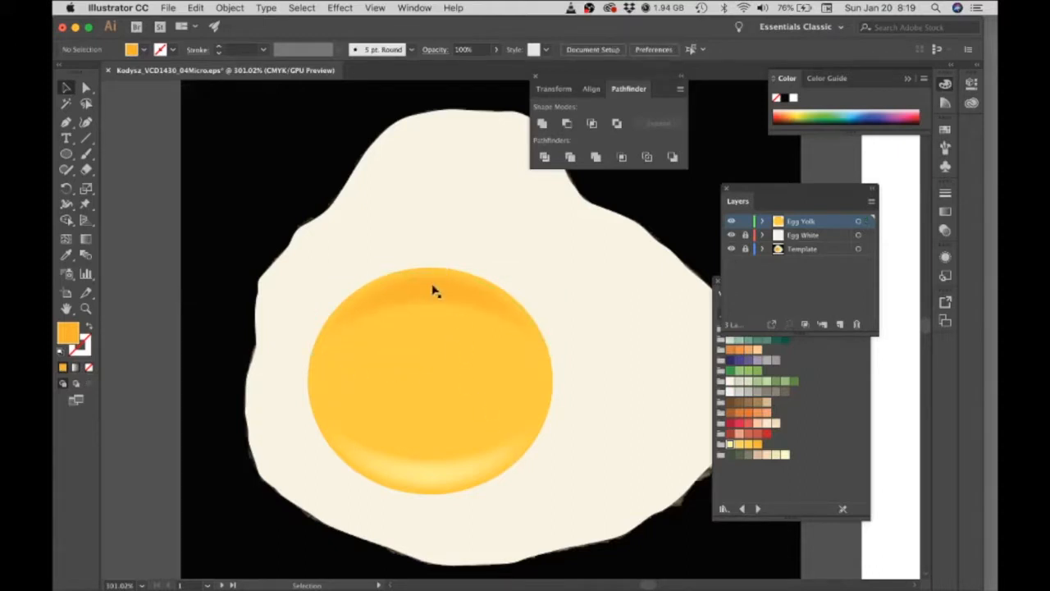
click(428, 480)
key(super)
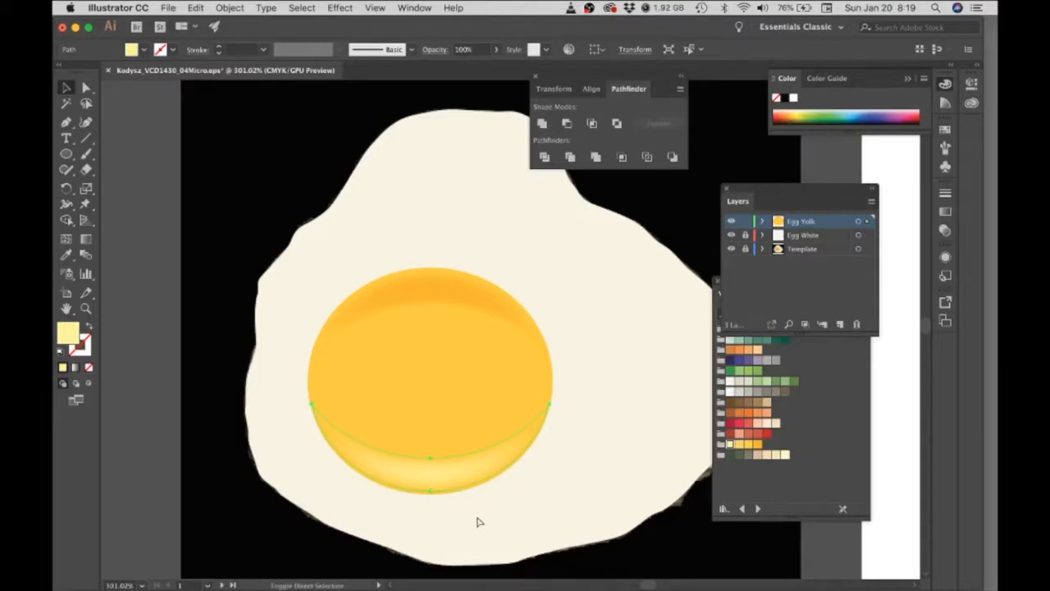
click(177, 367)
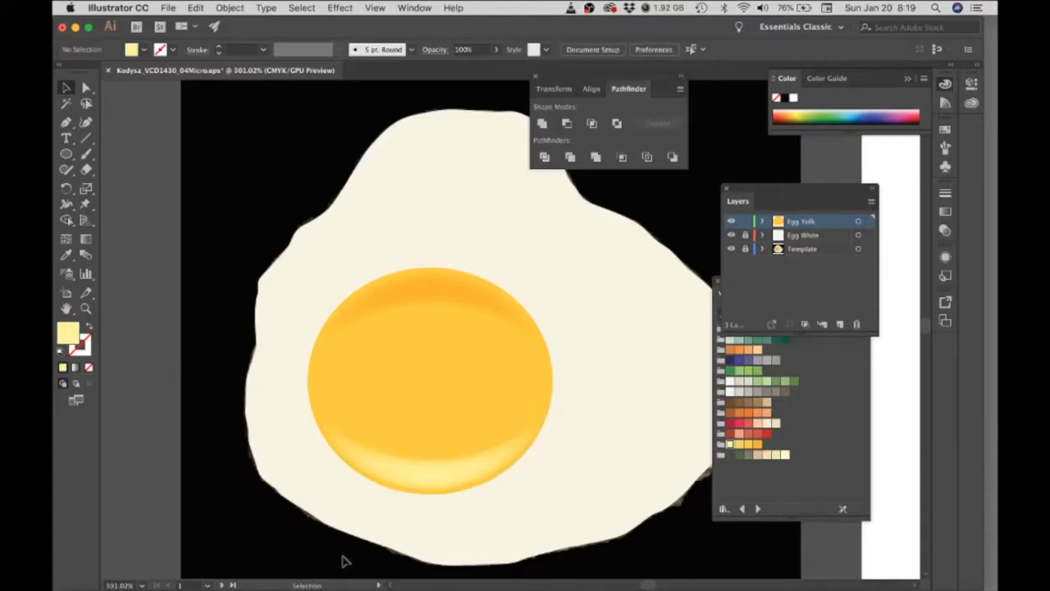
Try moving the feathered pale yellow crescent up toward the middle of the yolk, and undo the move
click(422, 479)
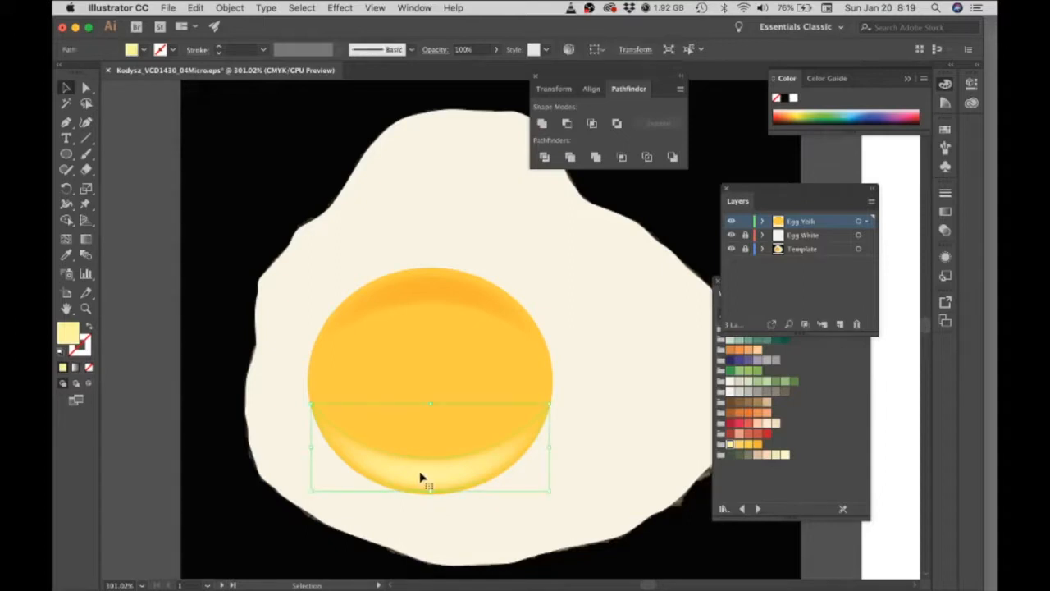
key(super+shift+a)
click(437, 489)
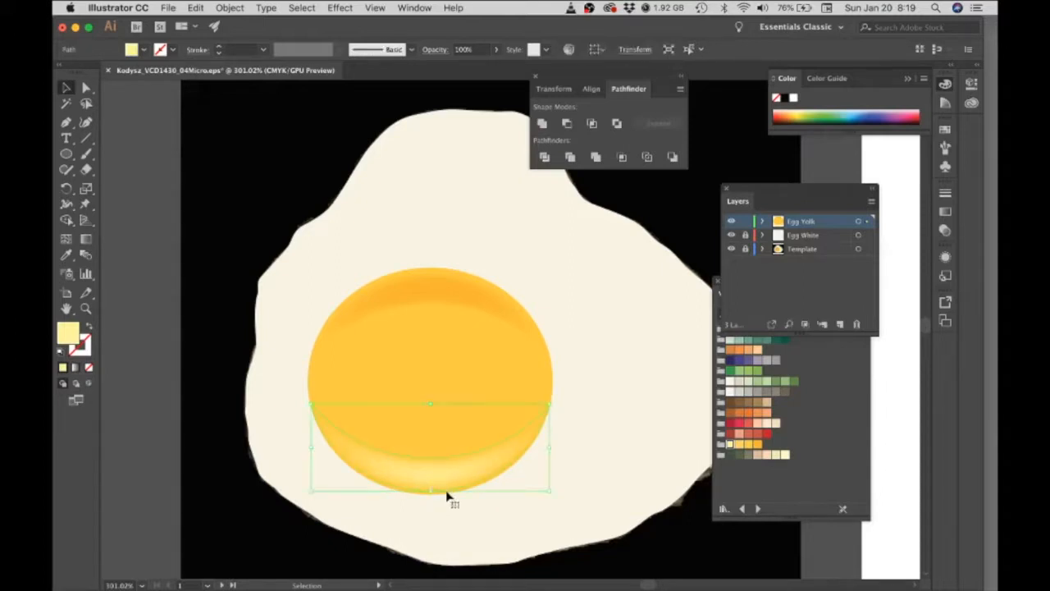
drag(439, 484, 438, 441)
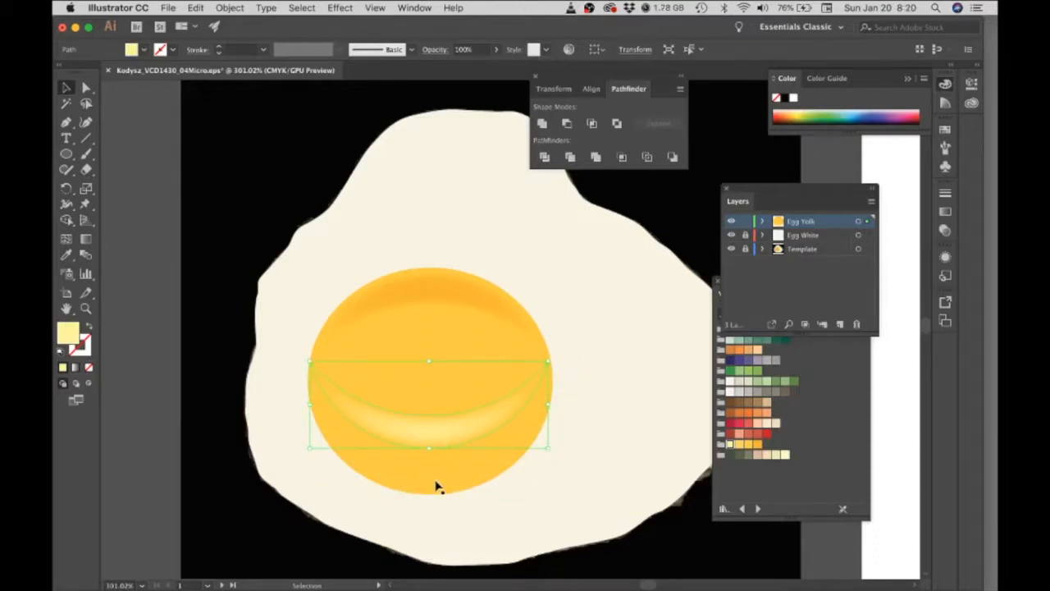
key(super+z)
Try placing the darker feathered crescent lower on the yolk, undo the change and deselect everything
click(447, 289)
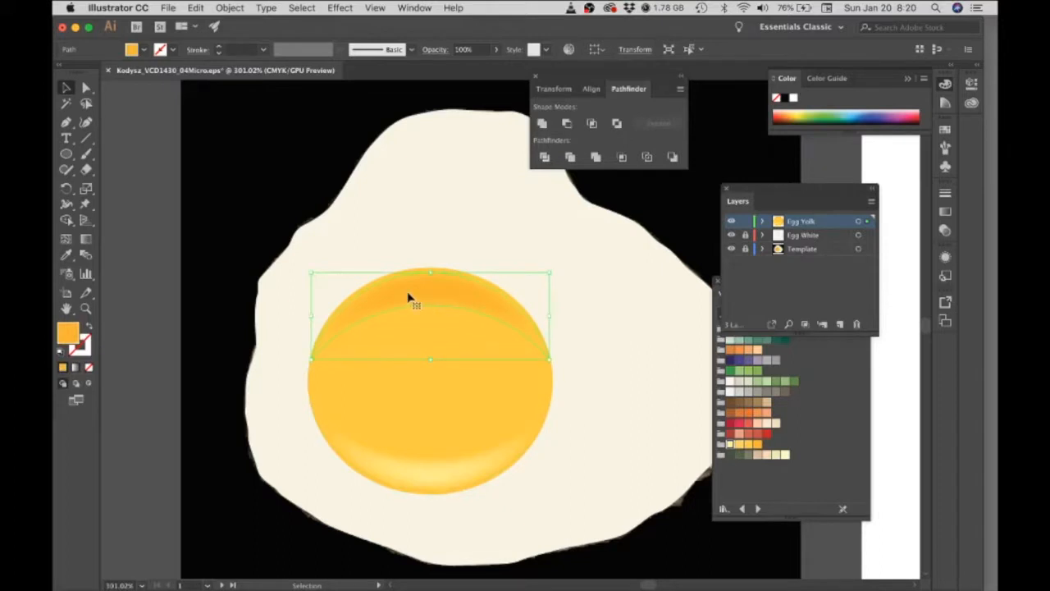
drag(411, 304, 415, 340)
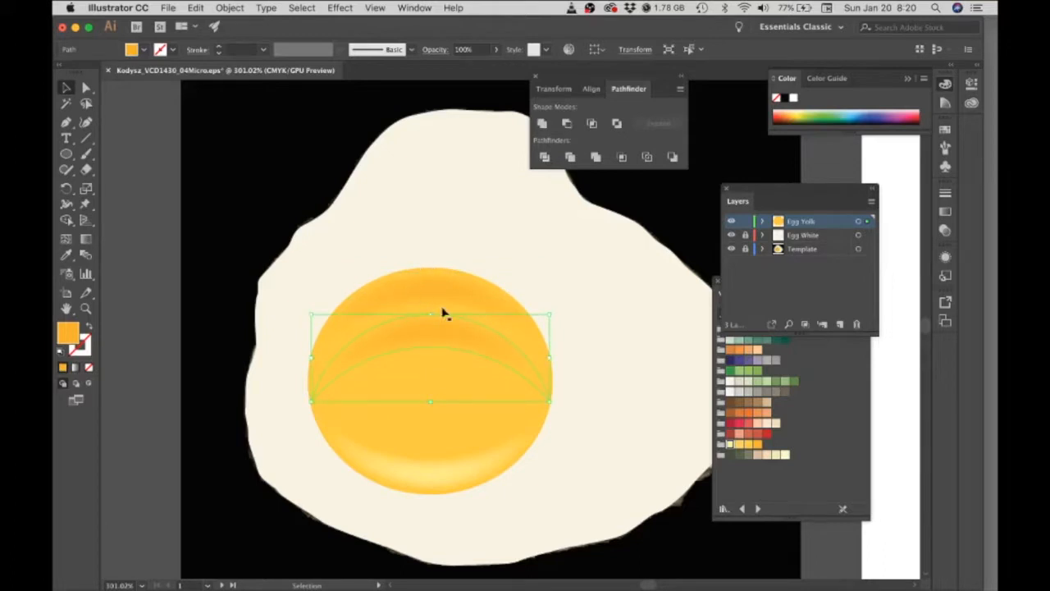
key(a)
key(super+z)
key(v)
click(156, 258)
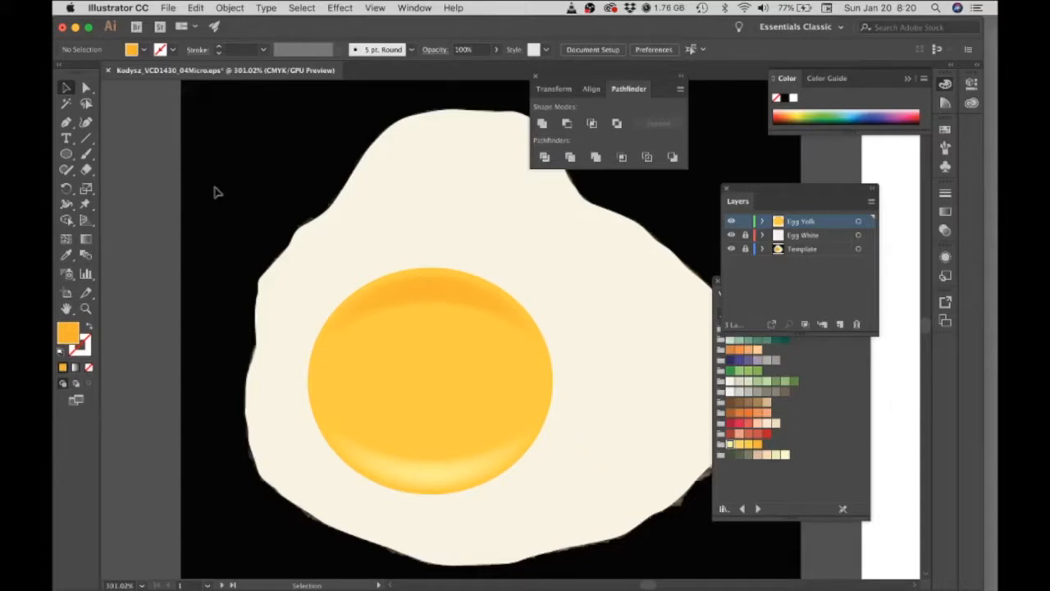
Prepare the Ellipse tool and hide the Egg Yolk and Egg White layers to expose the template photo's highlight
click(67, 154)
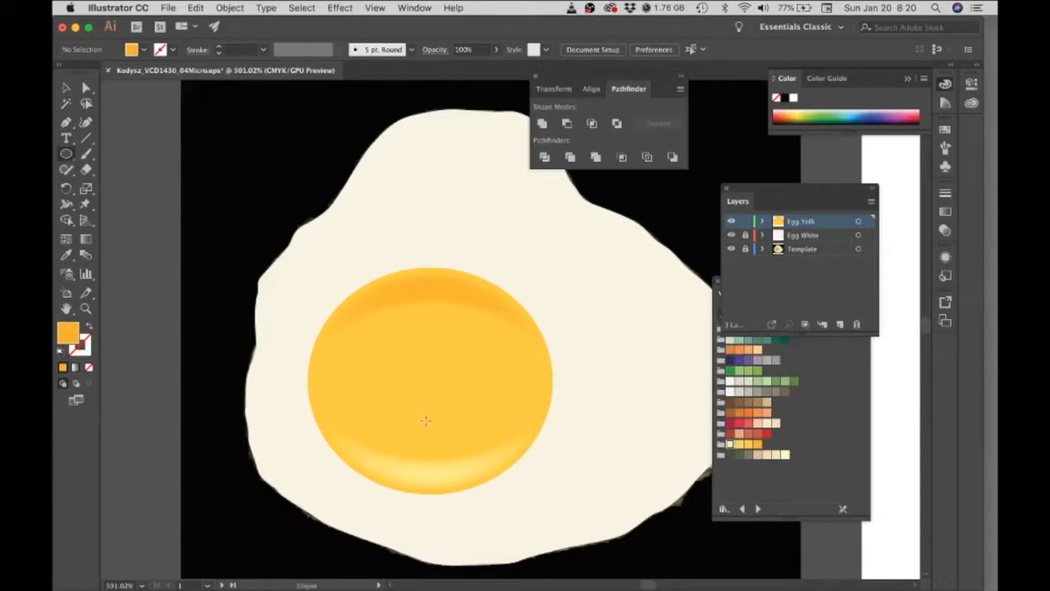
click(731, 221)
click(731, 236)
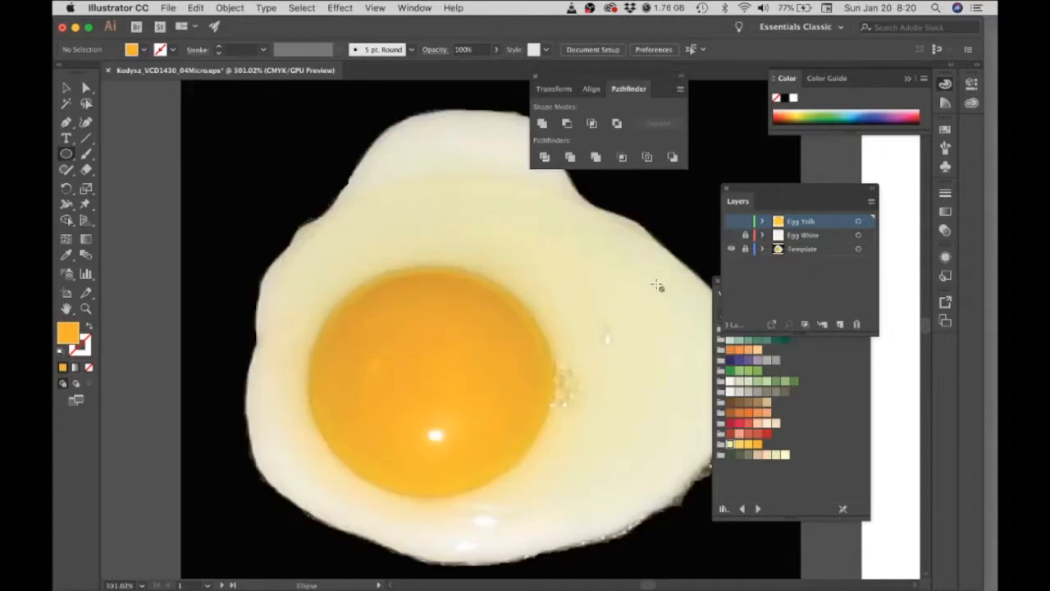
Show the Egg Yolk layer again, draw a small circle in the lower middle of the yolk and fill it with the off-white Vegetables swatch
click(732, 222)
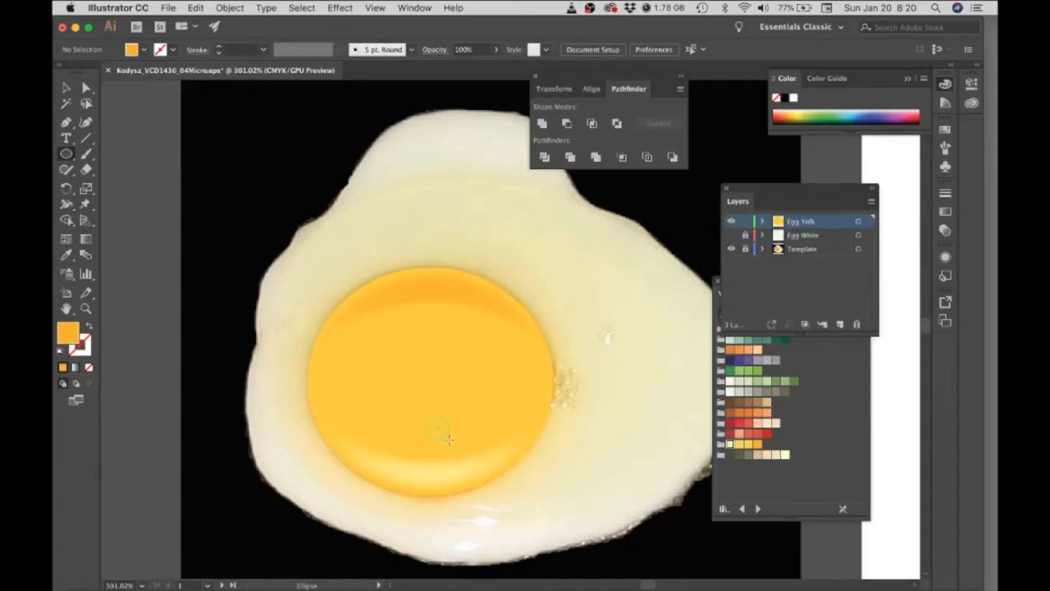
drag(450, 440, 450, 440)
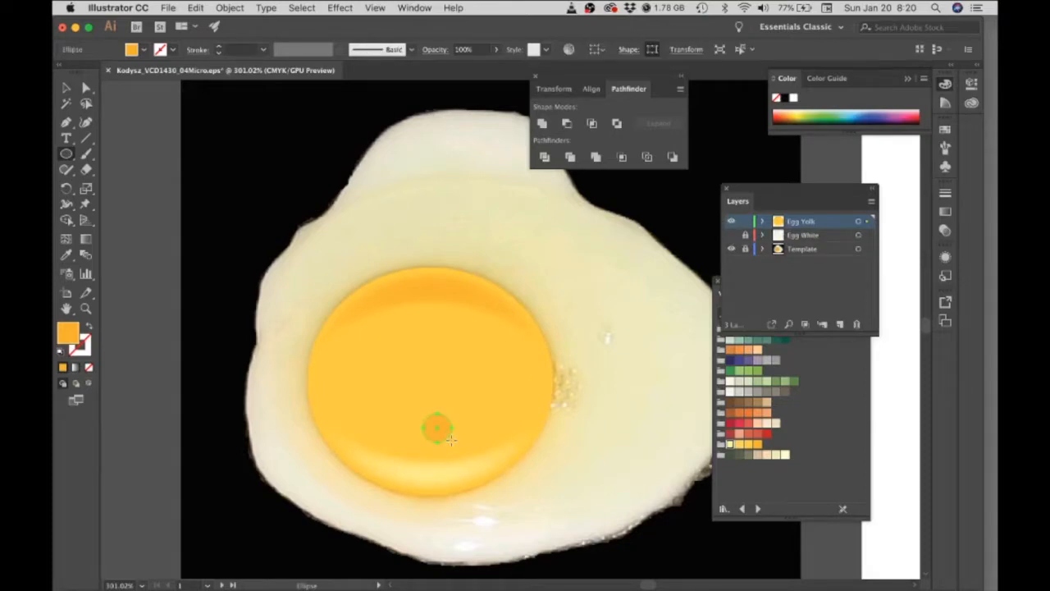
click(728, 393)
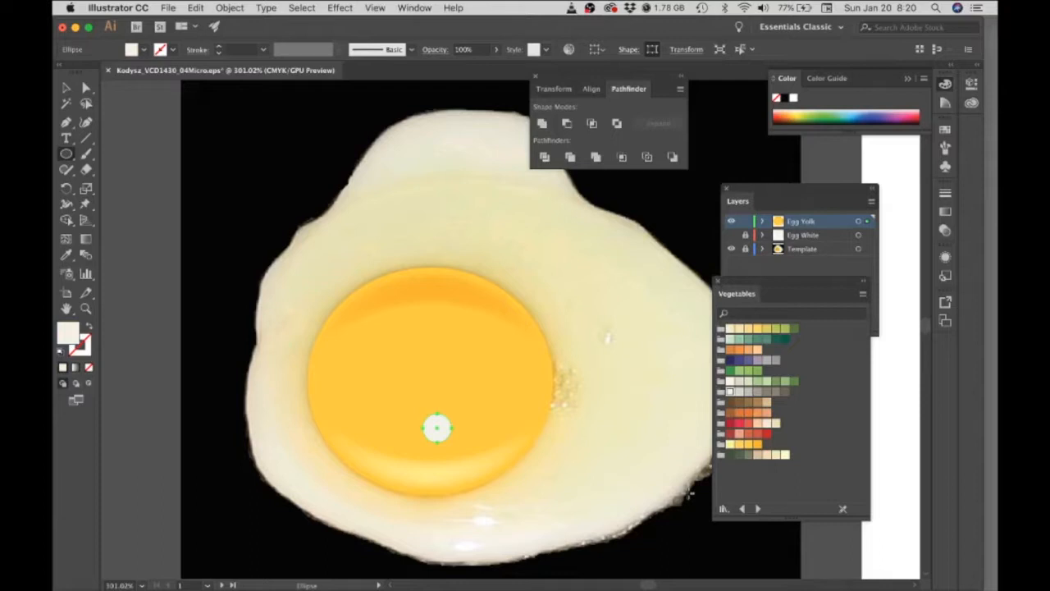
Open the Feather effect for the small off-white circle on the yolk and turn on its preview
click(341, 8)
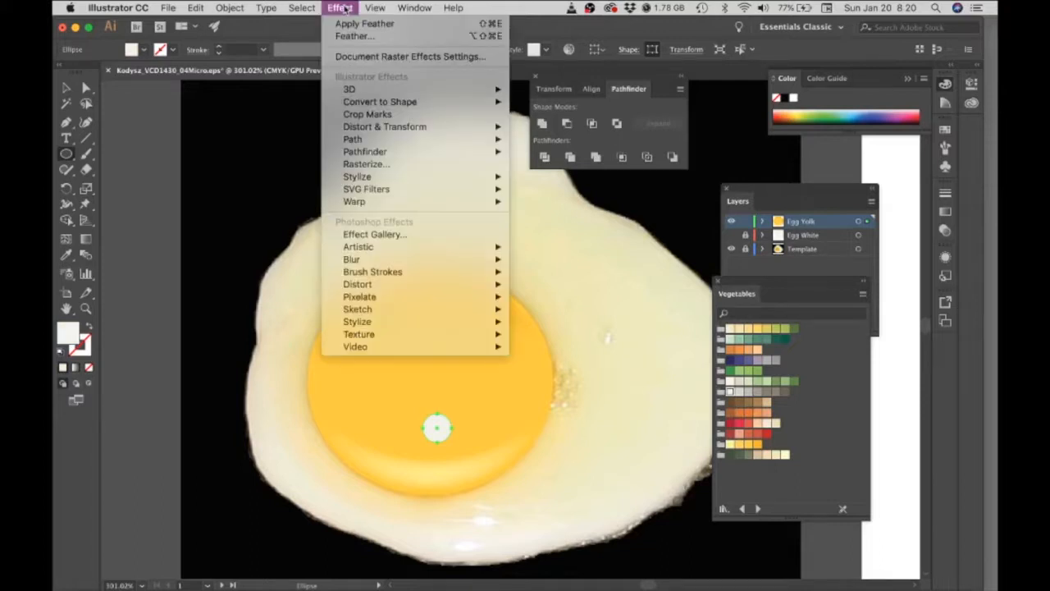
click(345, 38)
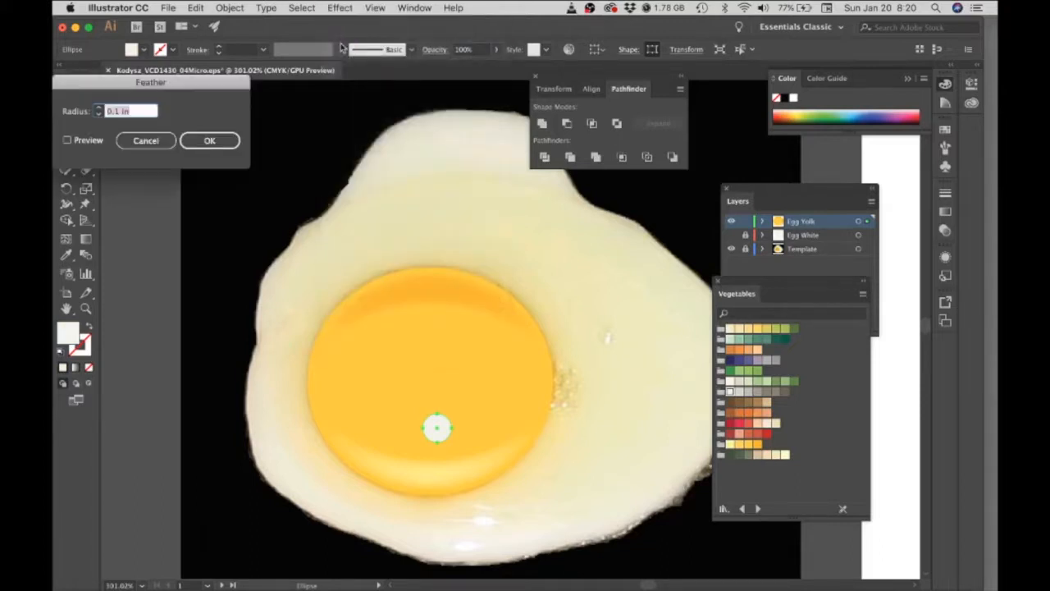
click(68, 141)
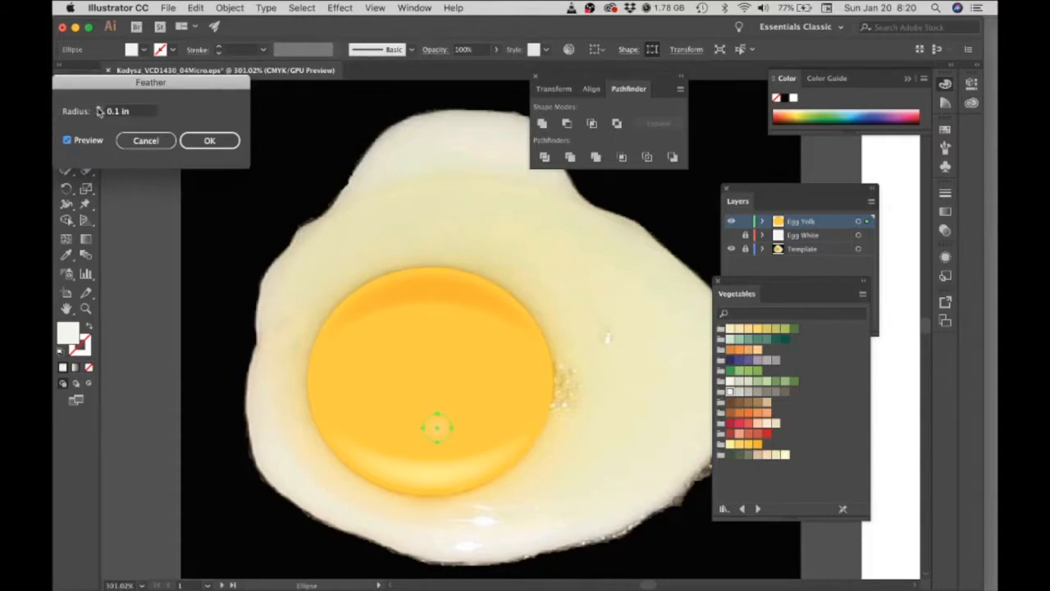
Try different feather radii on the small circle, including 0.01 in and 0.15 in
click(98, 107)
click(98, 114)
click(99, 114)
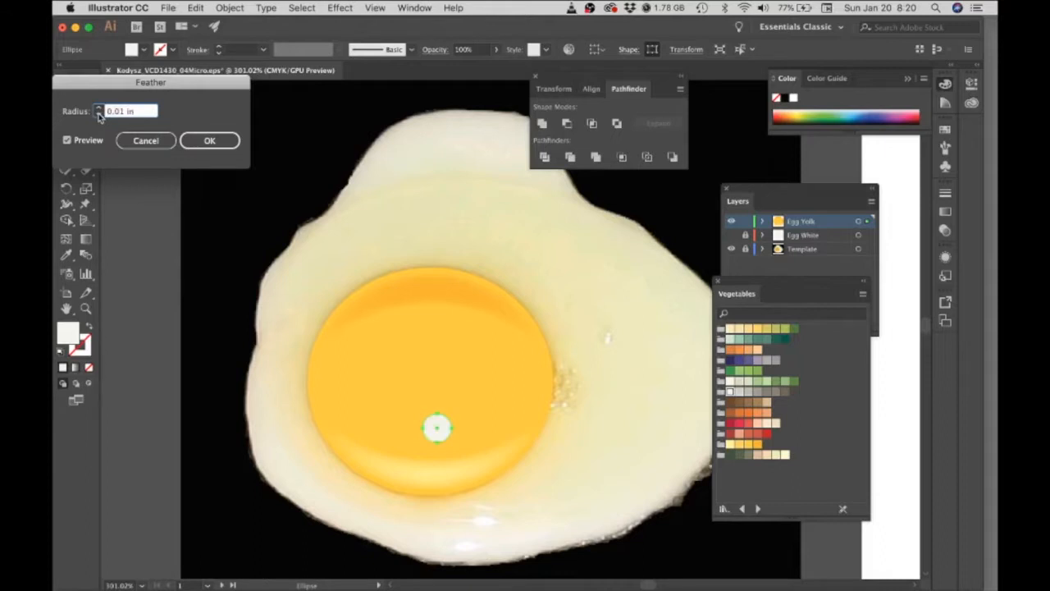
click(99, 108)
click(98, 114)
click(98, 107)
click(120, 113)
text(5)
key(Tab)
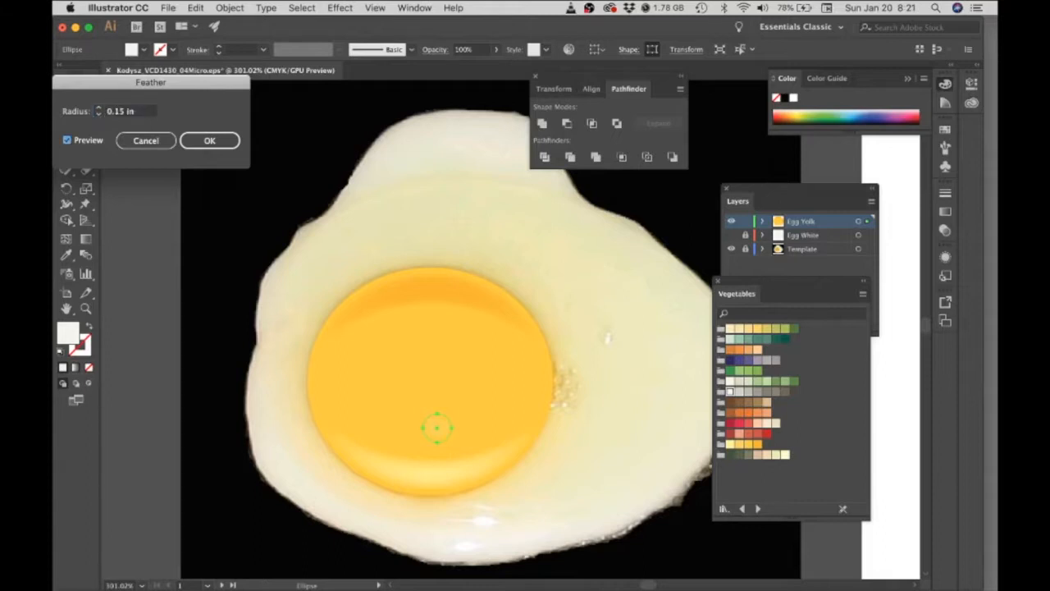
Set the small circle's feather radius to 0.05 in and apply the effect
double_click(117, 112)
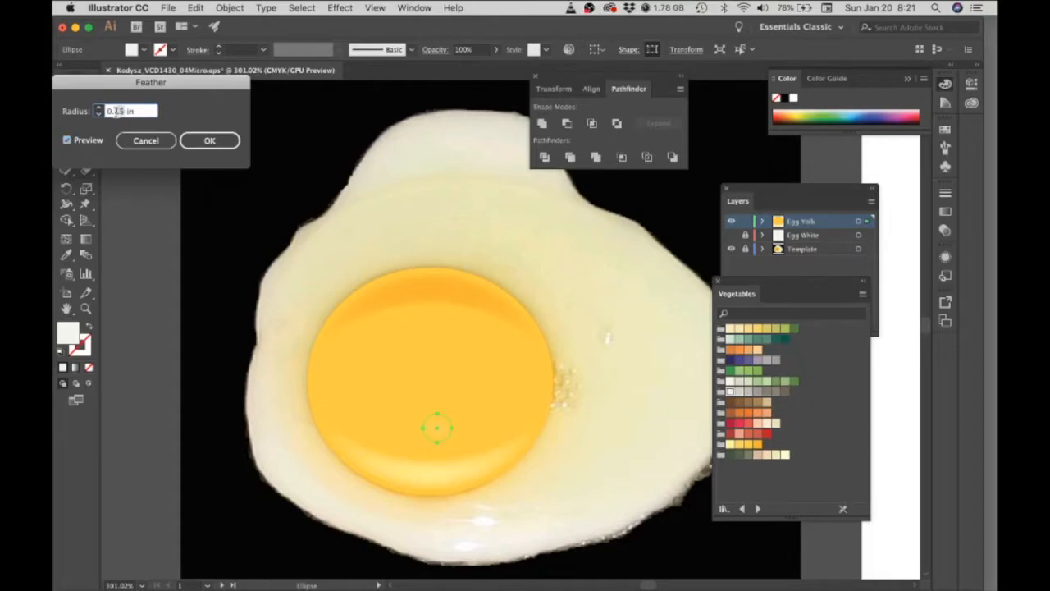
text(05)
key(Return)
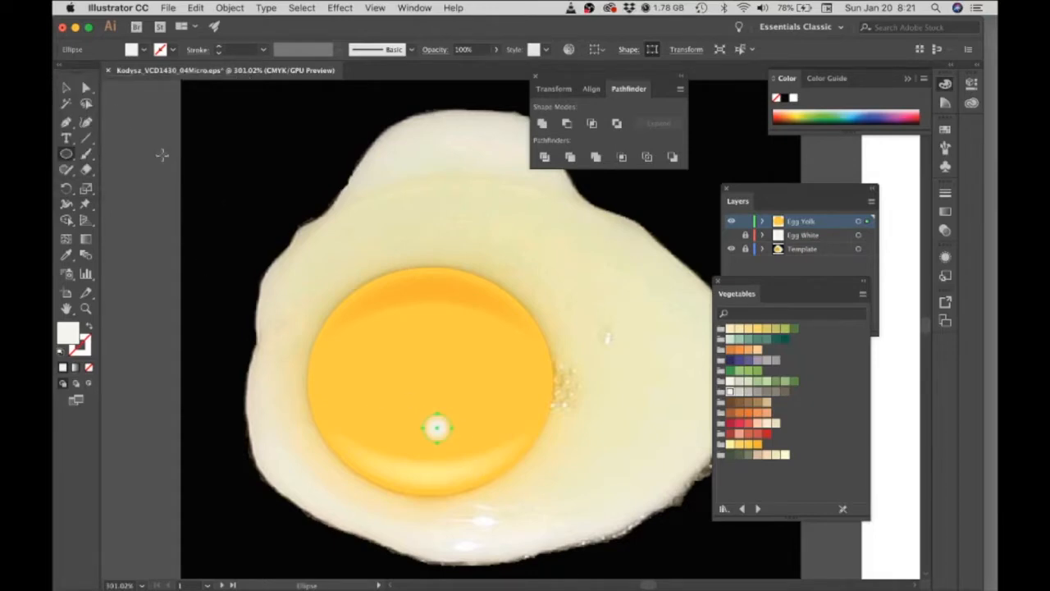
Enlarge the feathered circle slightly from its centre to about 0.26 in and deselect it
click(67, 87)
drag(450, 443, 459, 448)
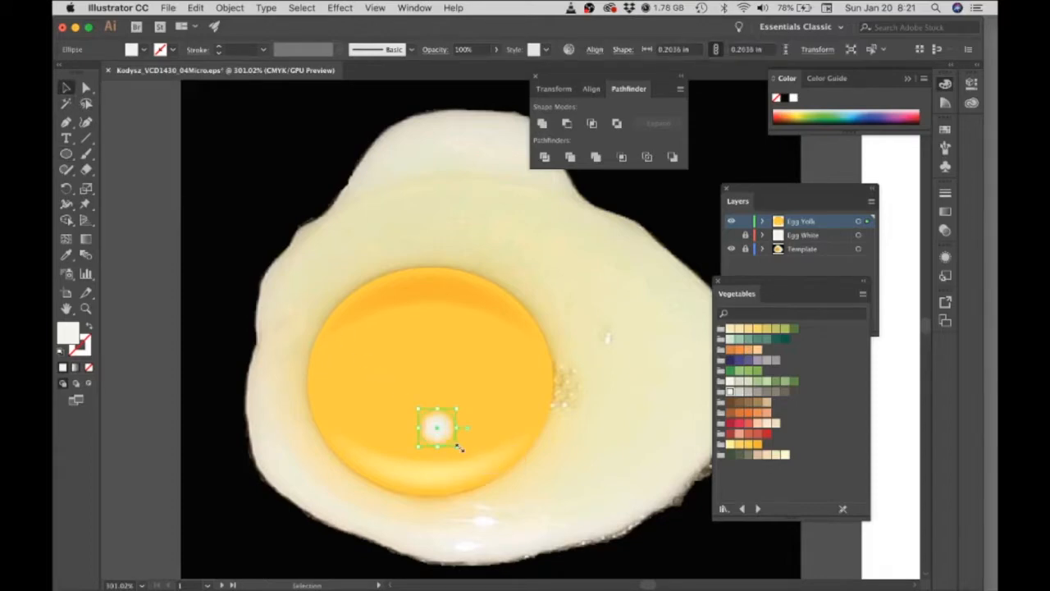
click(159, 351)
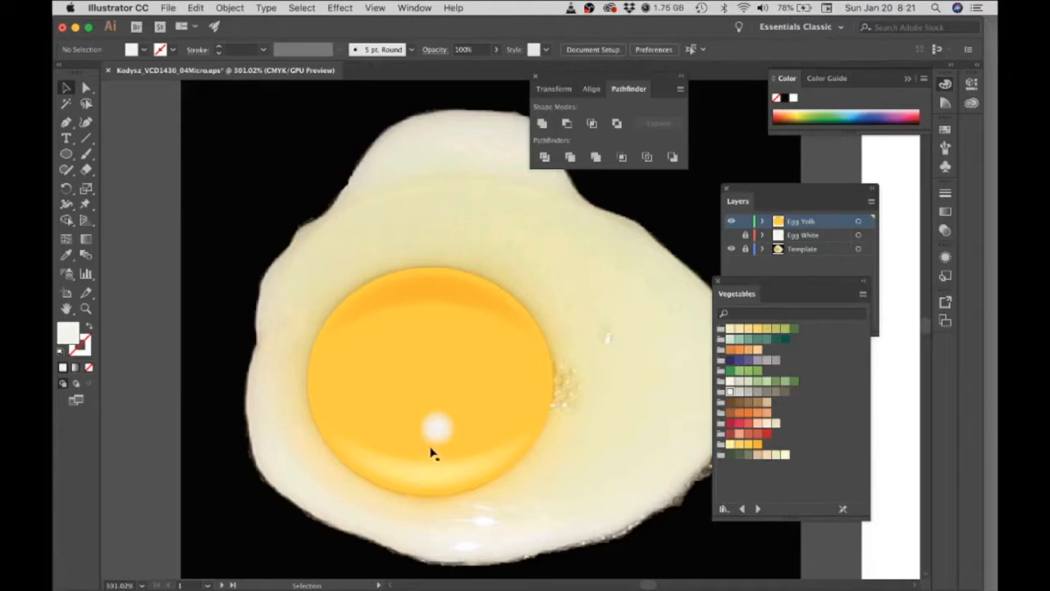
Duplicate the feathered circle in place and scale the copy down around its centre to form a small bright core
click(436, 431)
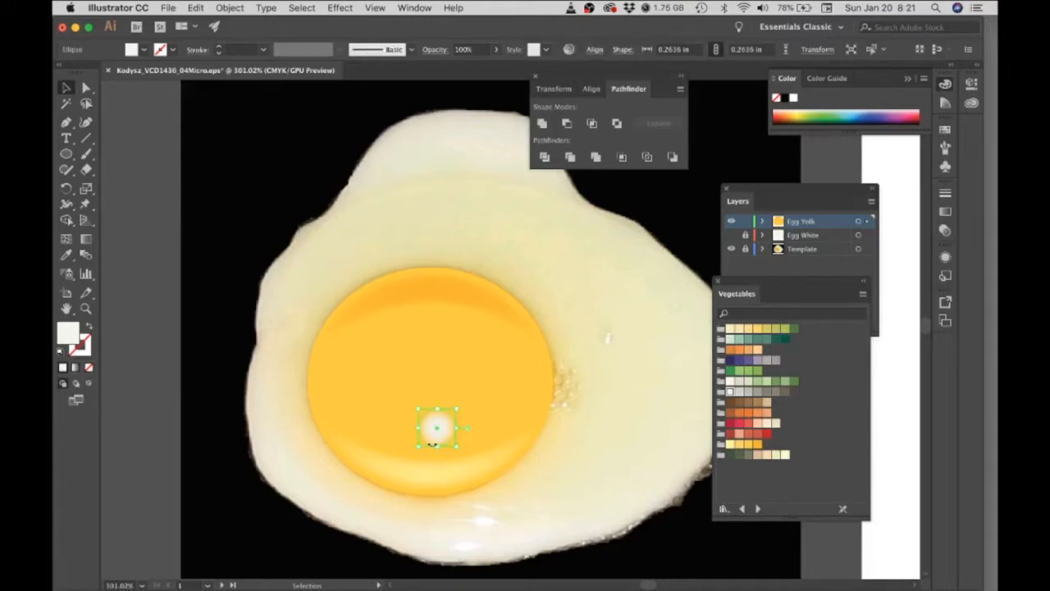
key(super)
drag(456, 447, 445, 444)
click(386, 504)
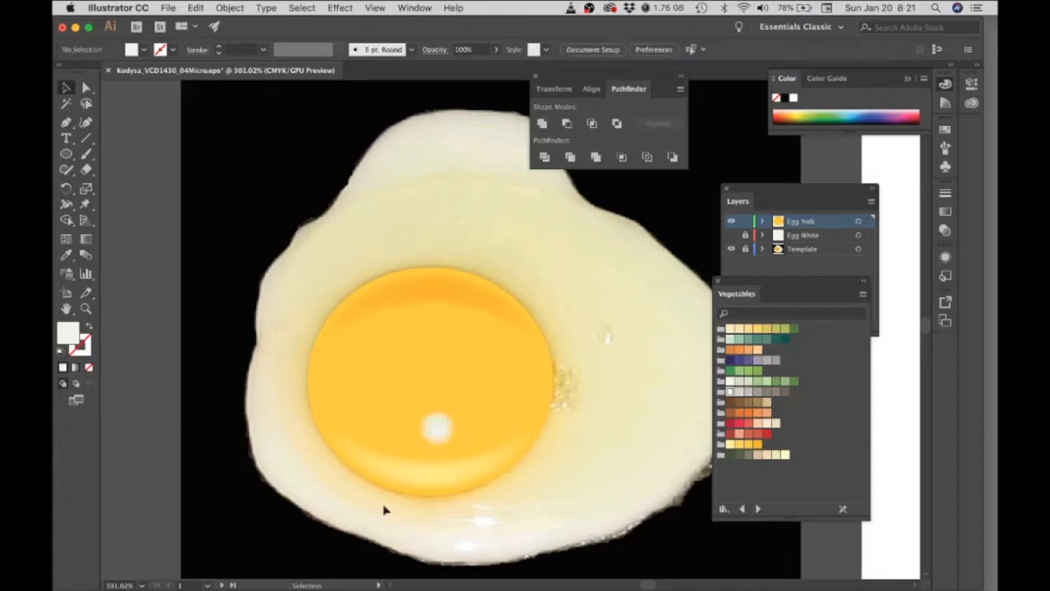
click(437, 428)
drag(442, 435, 441, 435)
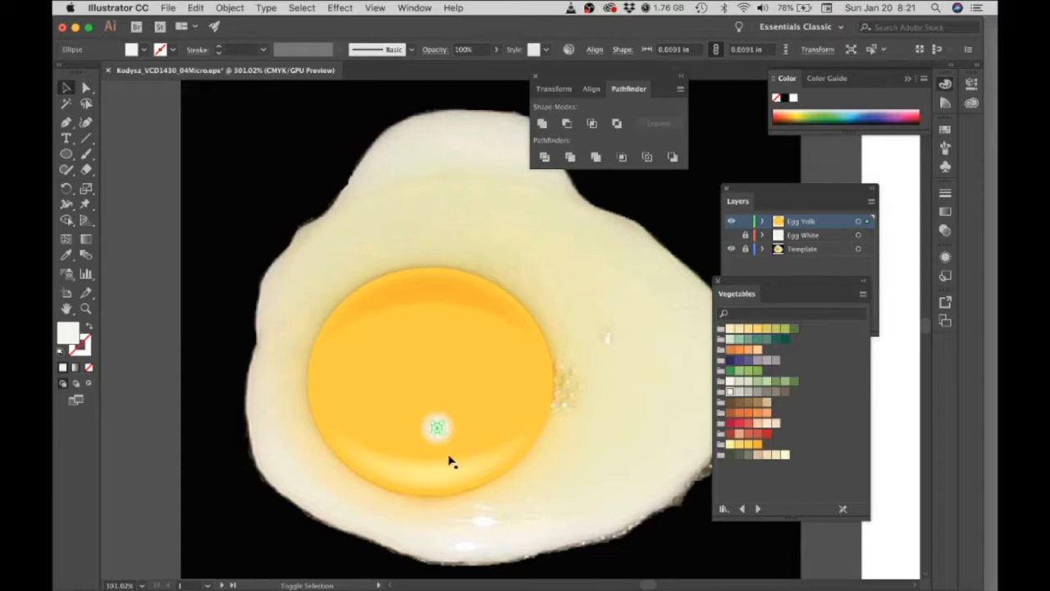
click(152, 369)
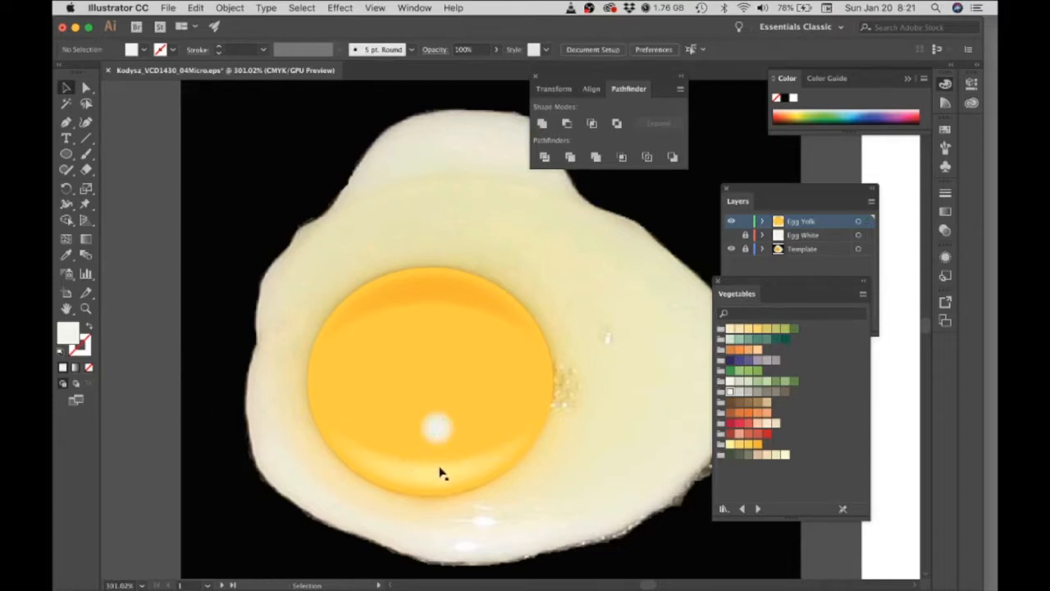
Enlarge the outer feathered circle slightly from its centre, and scale up the smaller core copy inside it
click(430, 436)
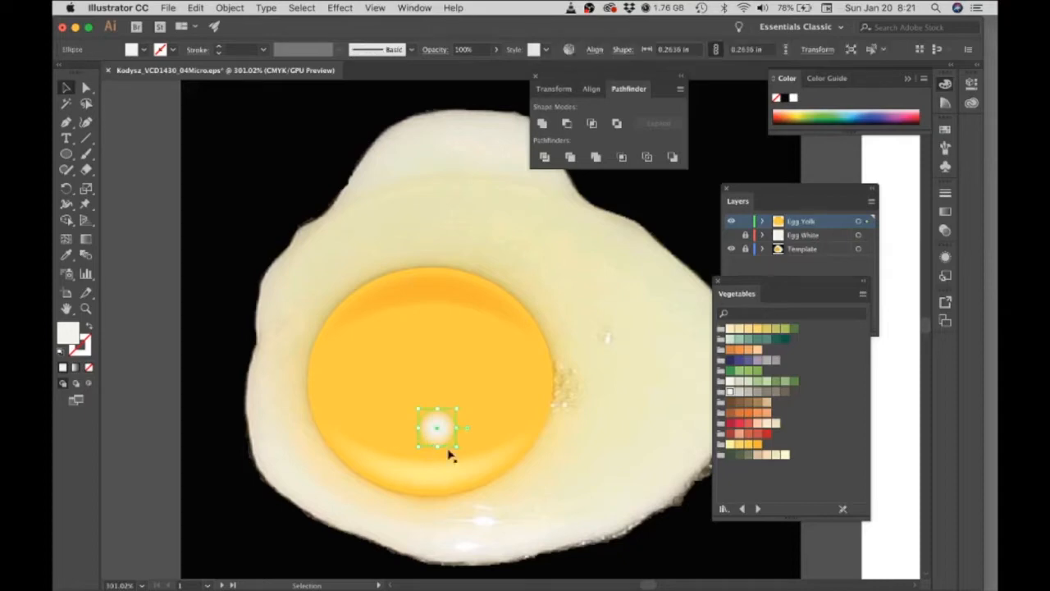
drag(456, 449, 460, 450)
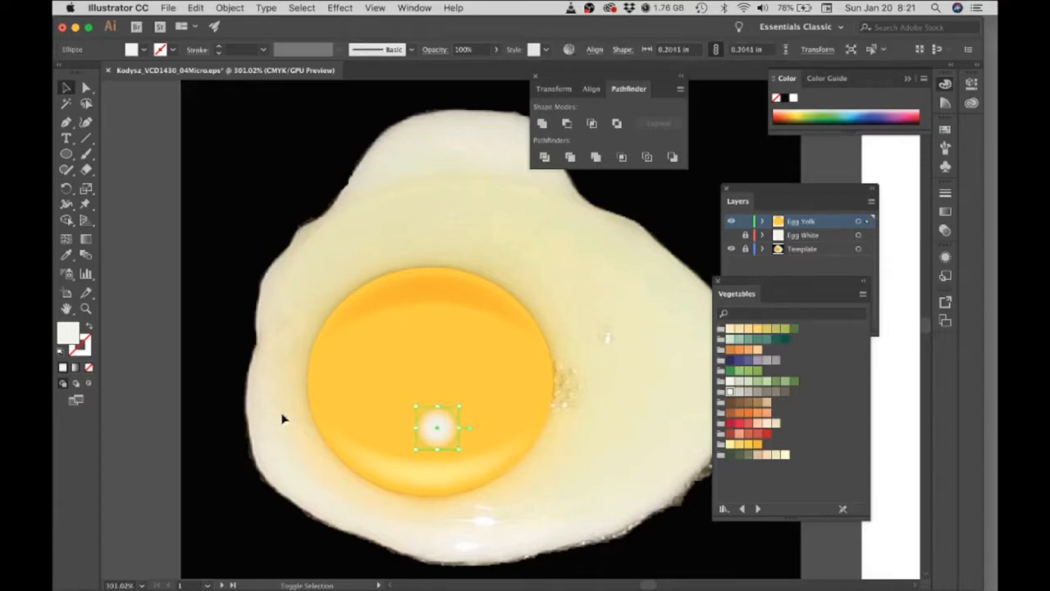
click(135, 351)
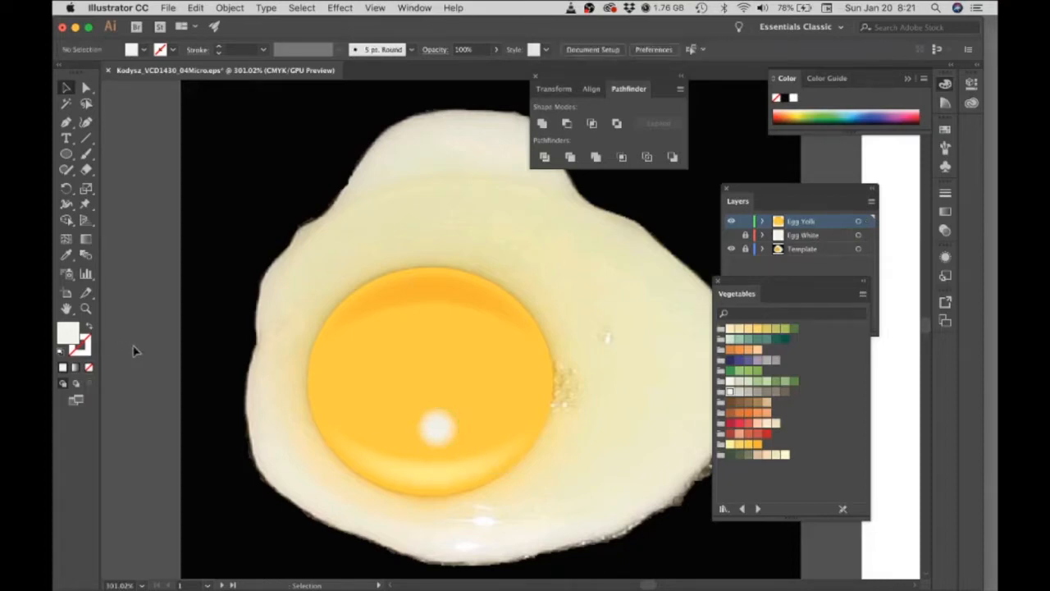
click(434, 425)
drag(441, 432, 448, 439)
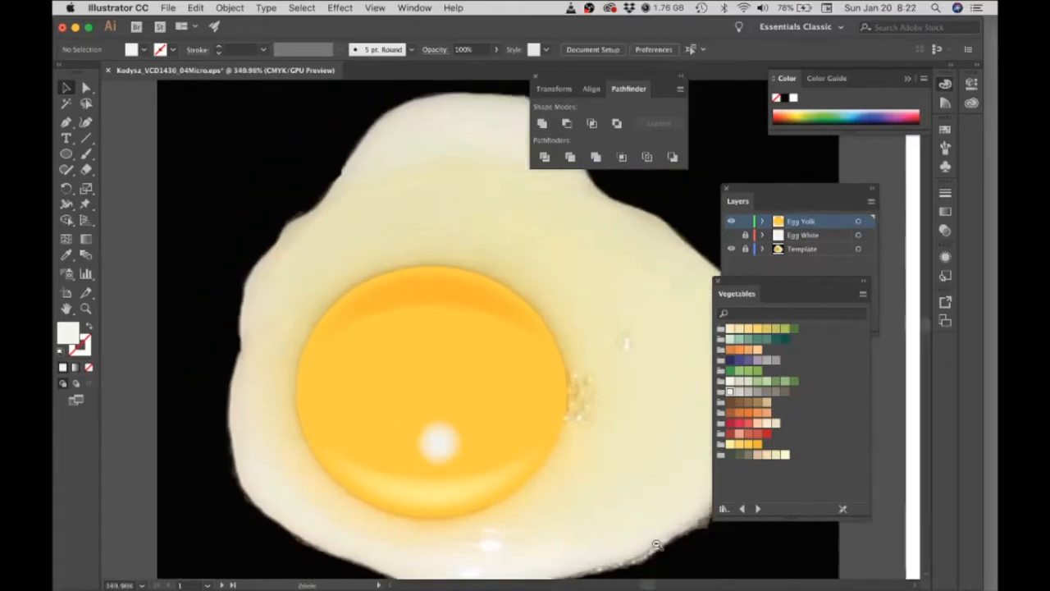
Show the Egg White layer and hide the Template layer to present the vector egg without the photo
drag(550, 533, 579, 537)
drag(472, 502, 474, 473)
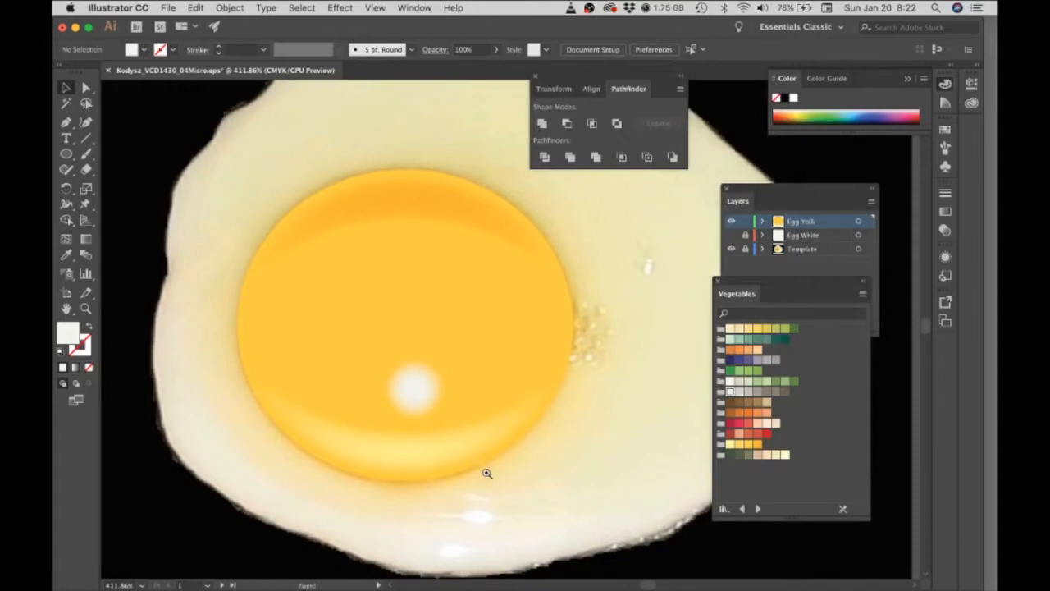
click(730, 236)
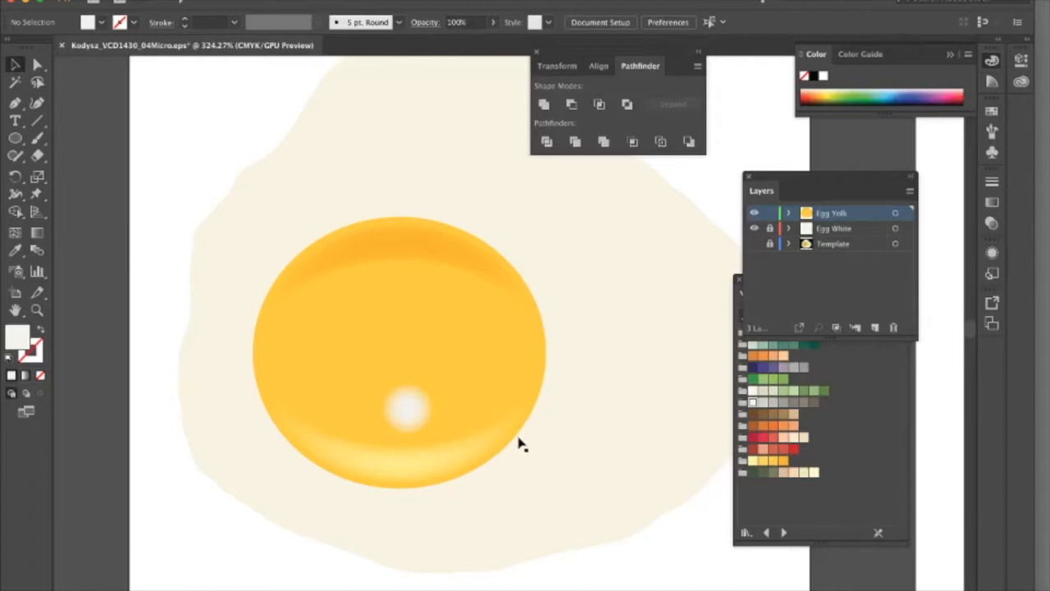
Try moving the yolk ellipse away from its shading crescents, and undo the move
click(488, 341)
drag(486, 345, 567, 382)
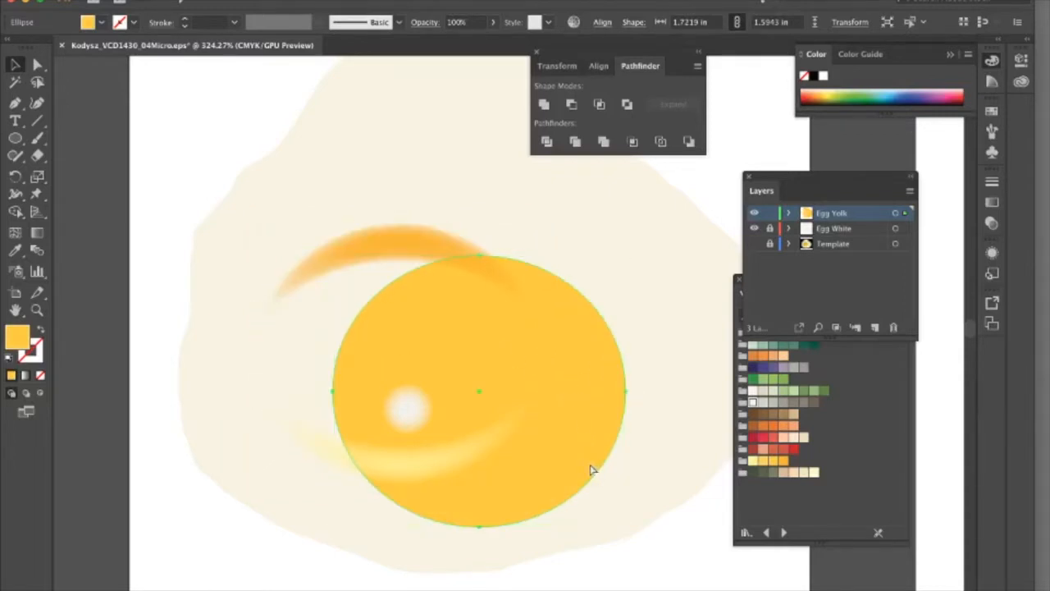
key(ctrl+z)
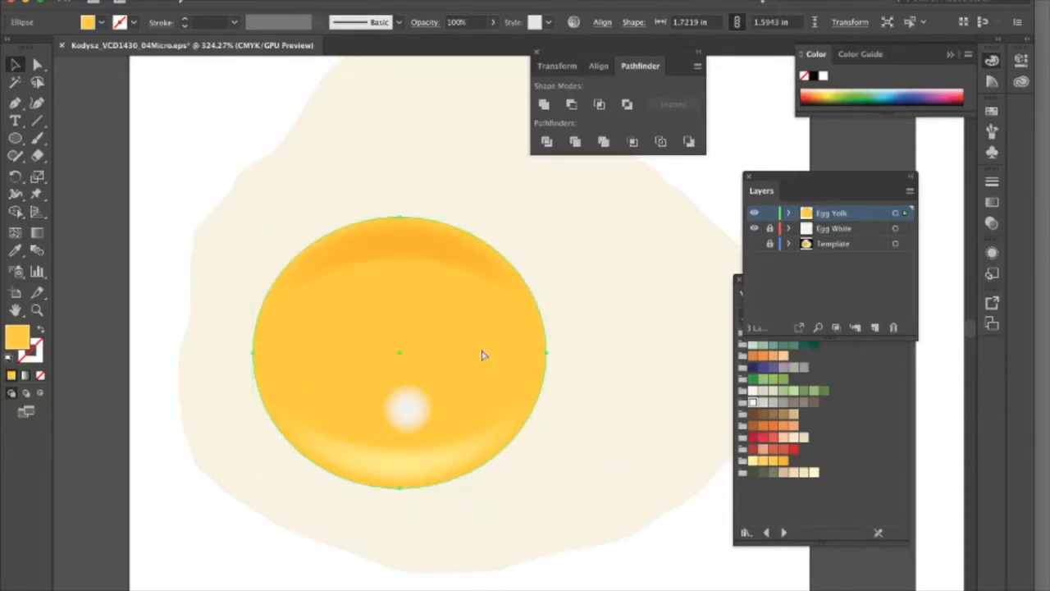
Paste a copy of the yolk ellipse in place and send it behind the yolk artwork
key(ctrl+shift+])
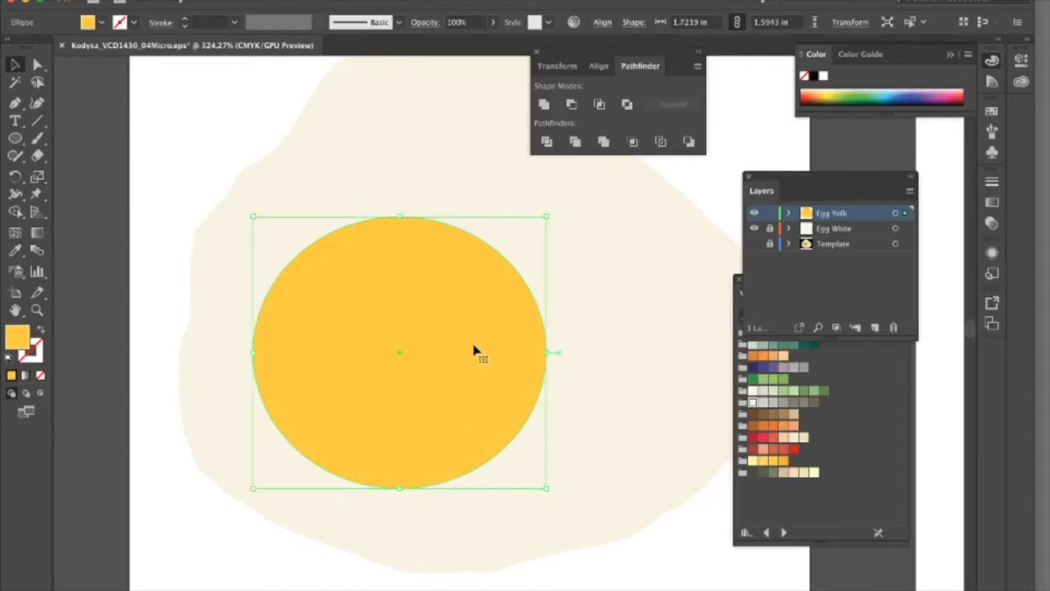
right_click(474, 349)
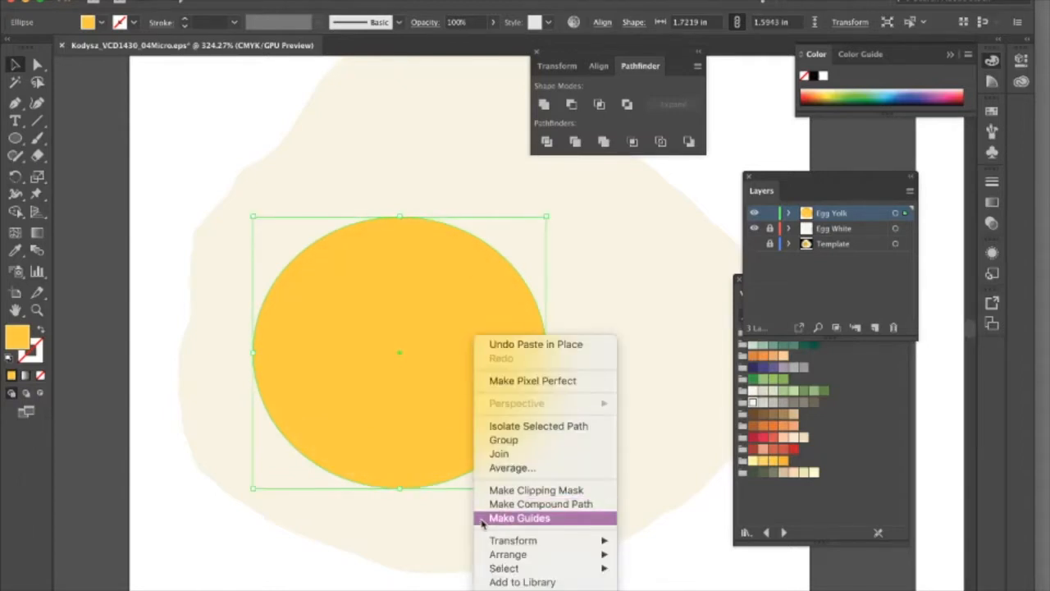
mouse_move(500, 554)
click(638, 560)
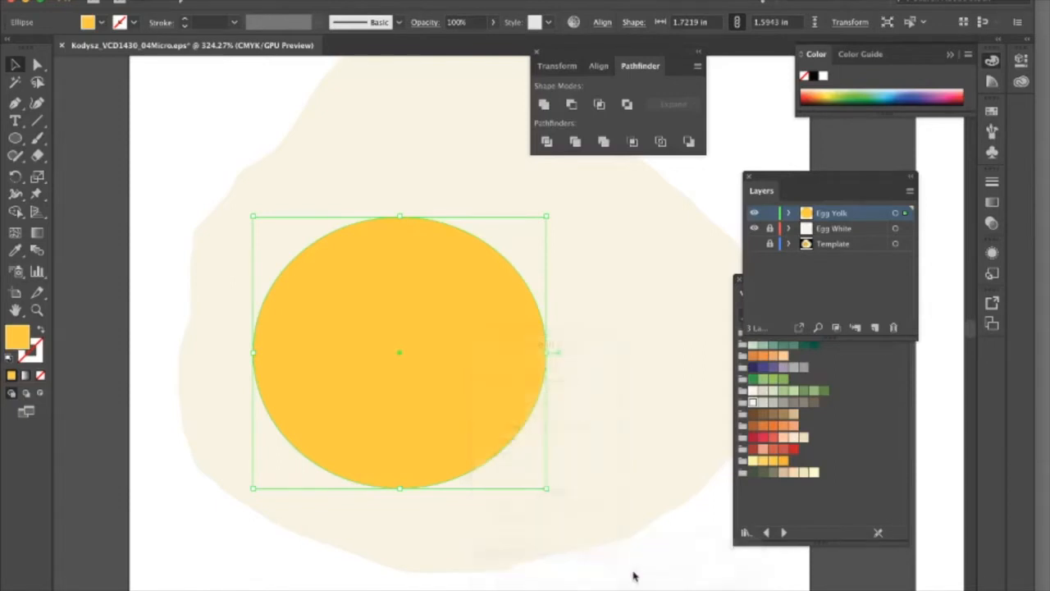
Enlarge the rear yolk copy to about 1.74 by 1.62 in, fill it white and nudge it up to form an even rim
drag(545, 490, 550, 496)
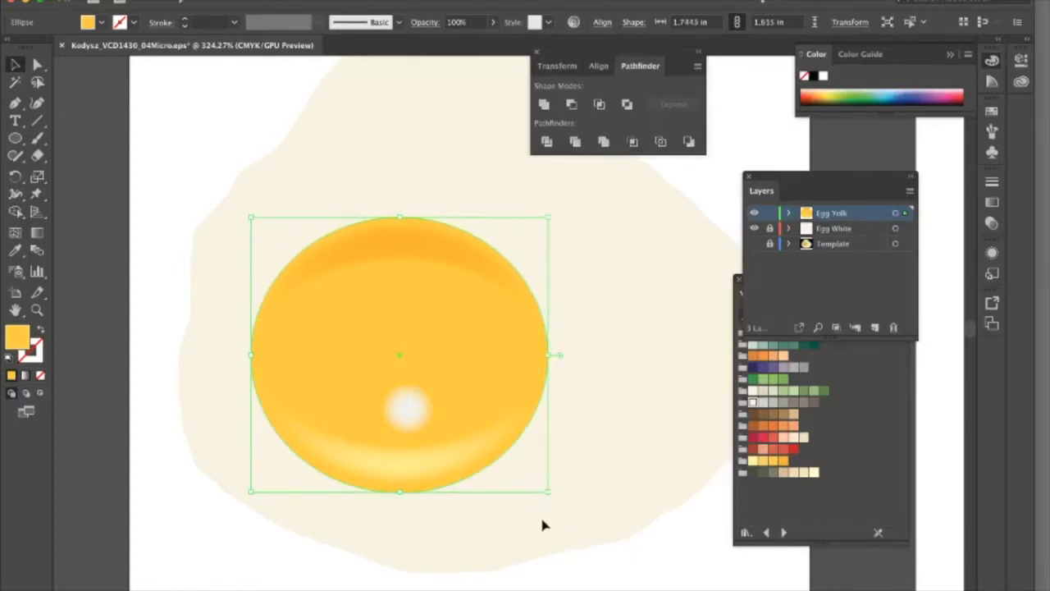
click(776, 513)
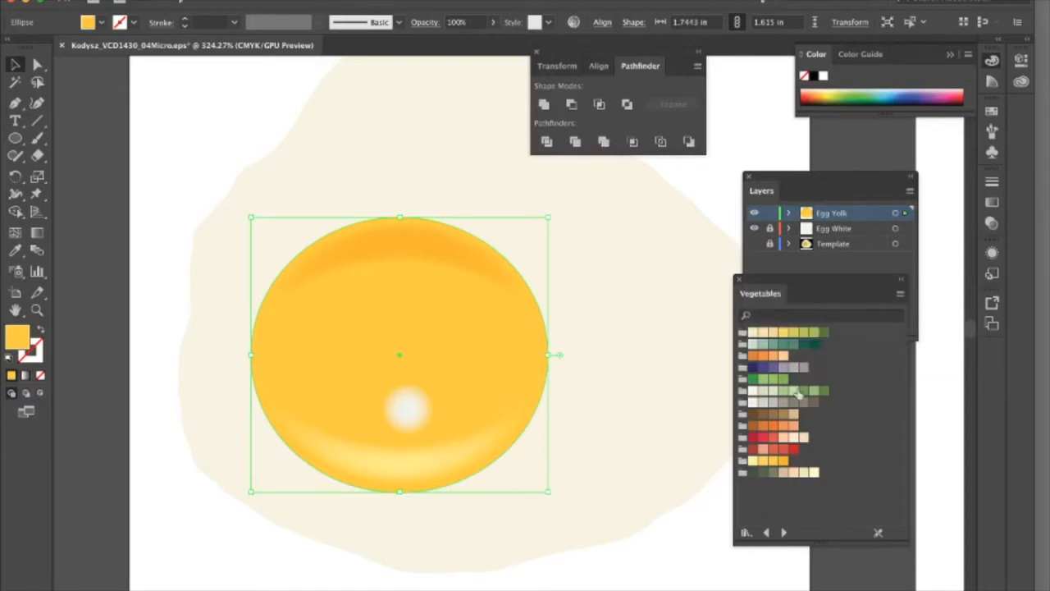
click(823, 76)
key(Up)
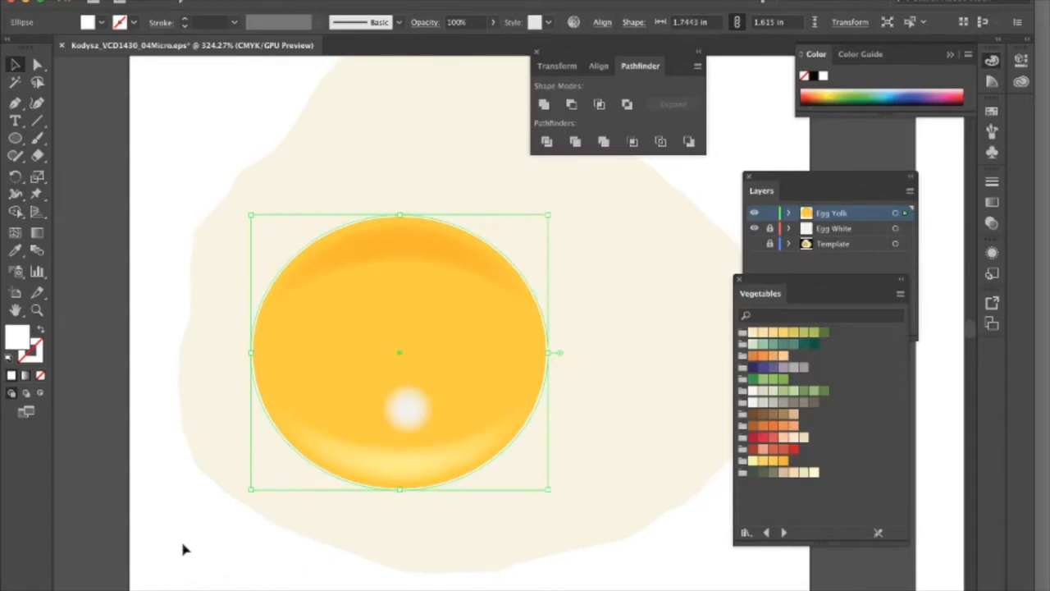
click(349, 561)
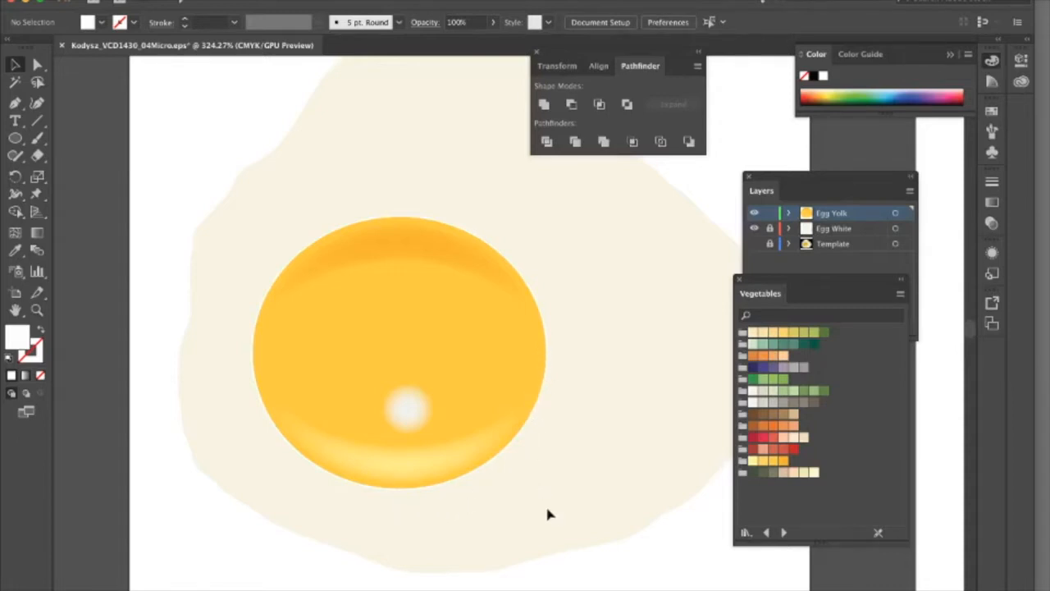
Paste another copy of the main yolk ellipse in place and fill it with black
click(401, 330)
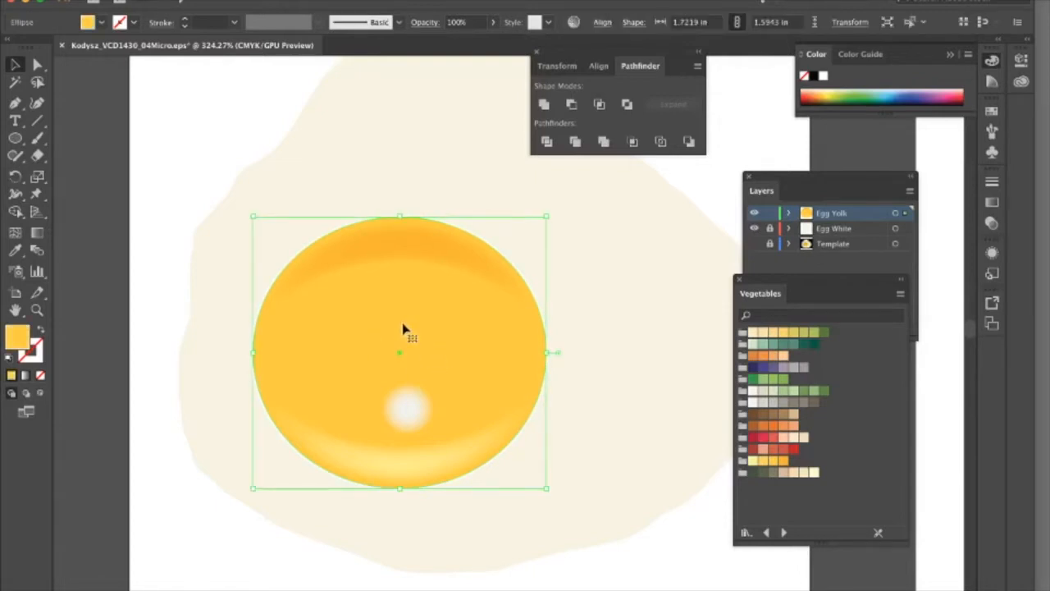
key(a)
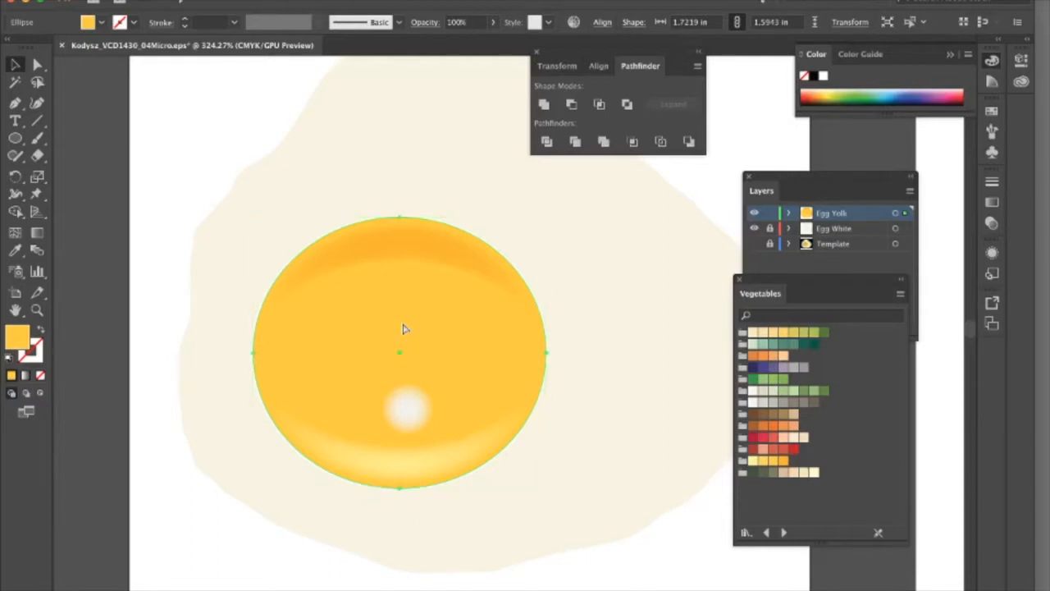
key(super+shift+])
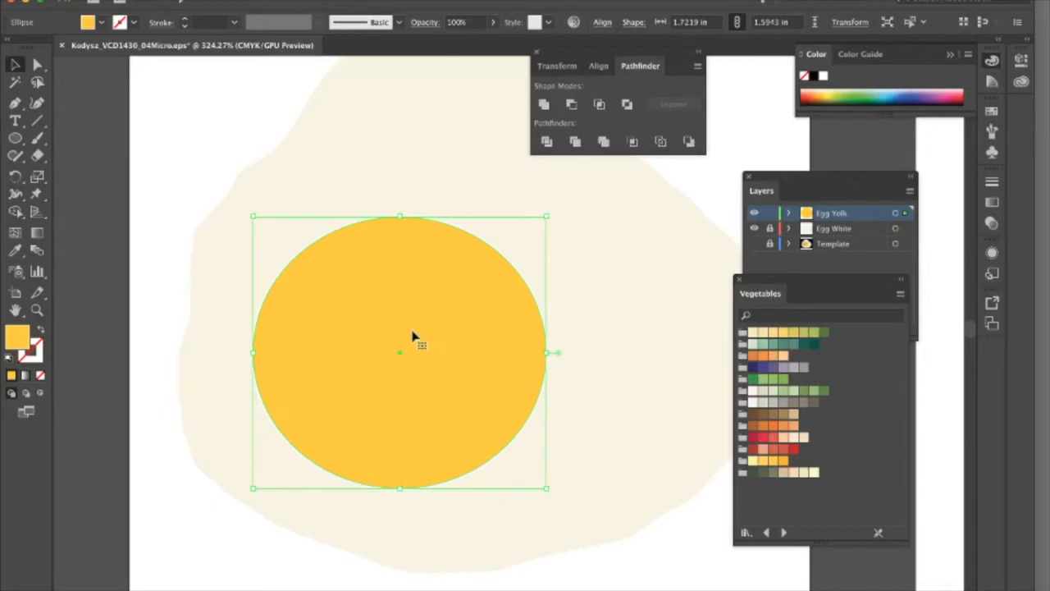
click(813, 77)
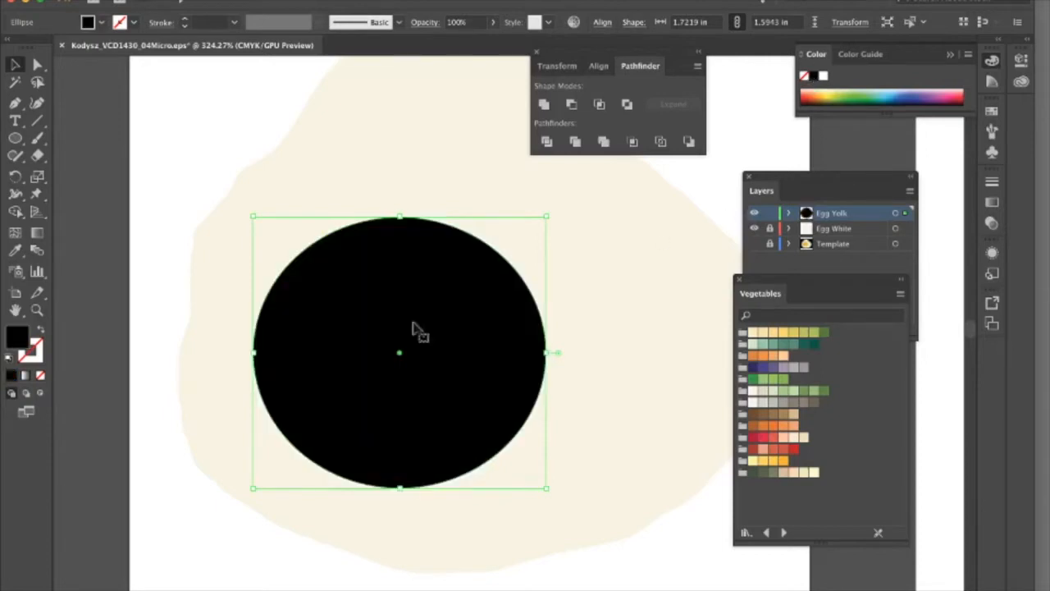
Send the black ellipse to the back and stretch its upper edge upward to a height of about 1.66 in
right_click(402, 280)
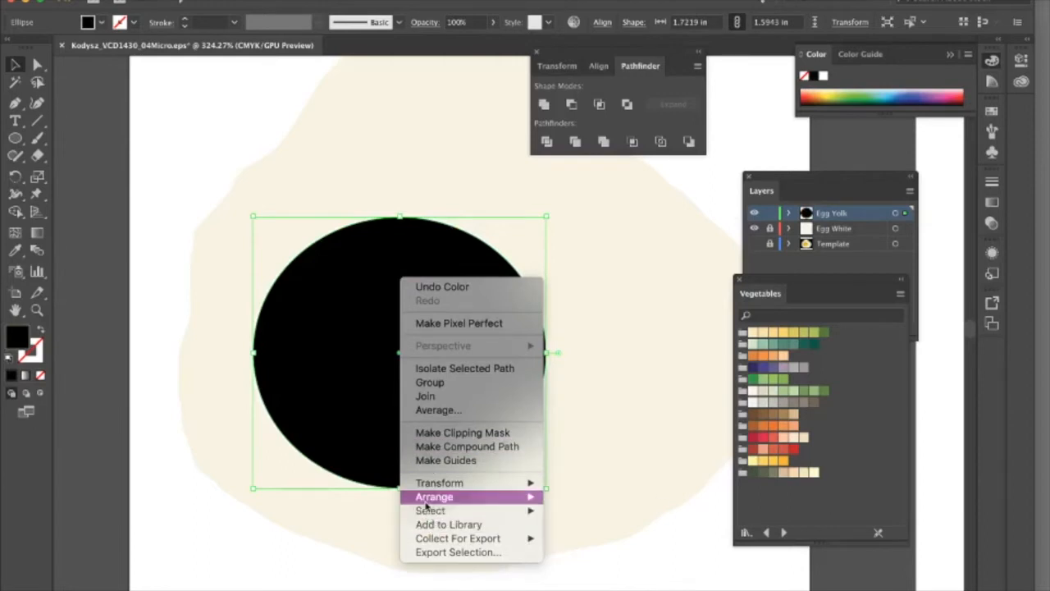
mouse_move(434, 497)
click(609, 539)
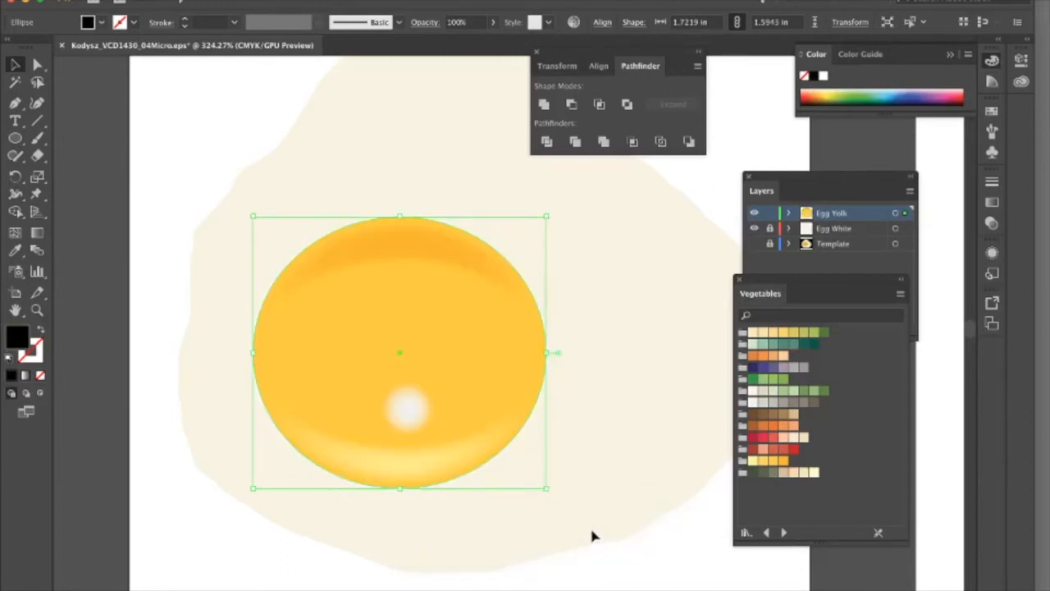
drag(398, 214, 397, 207)
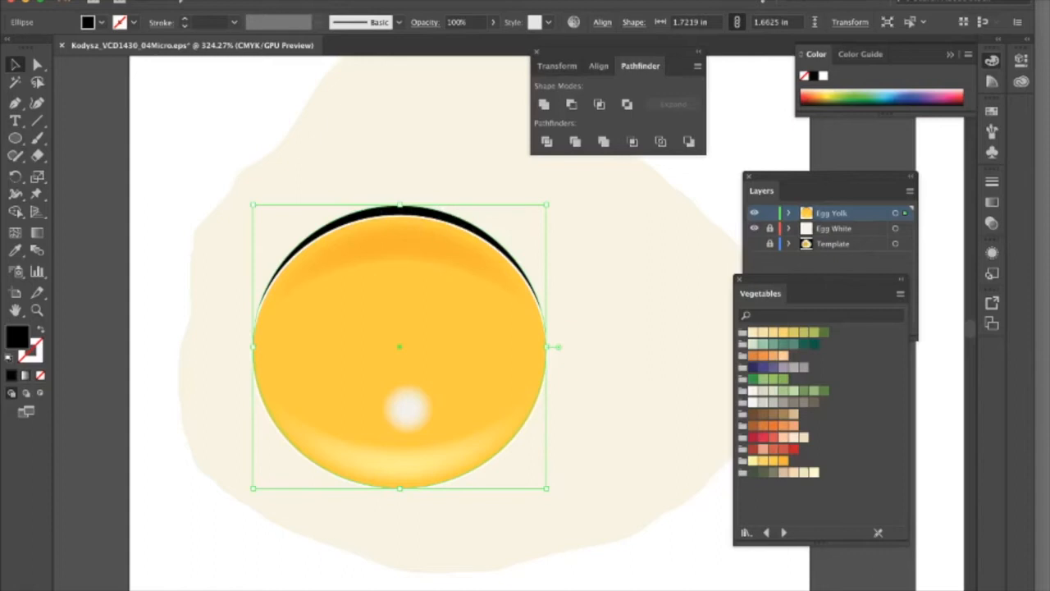
Feather the black shadow ellipse with a 0.3 in radius and stretch its upper edge up to a height of about 1.68 in
click(308, 2)
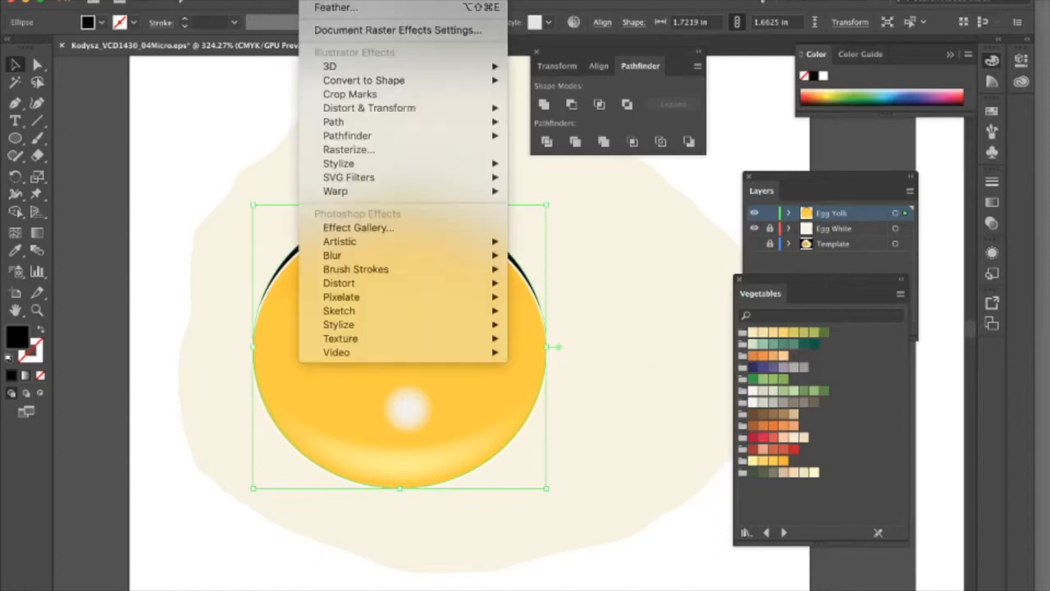
click(320, 9)
click(15, 122)
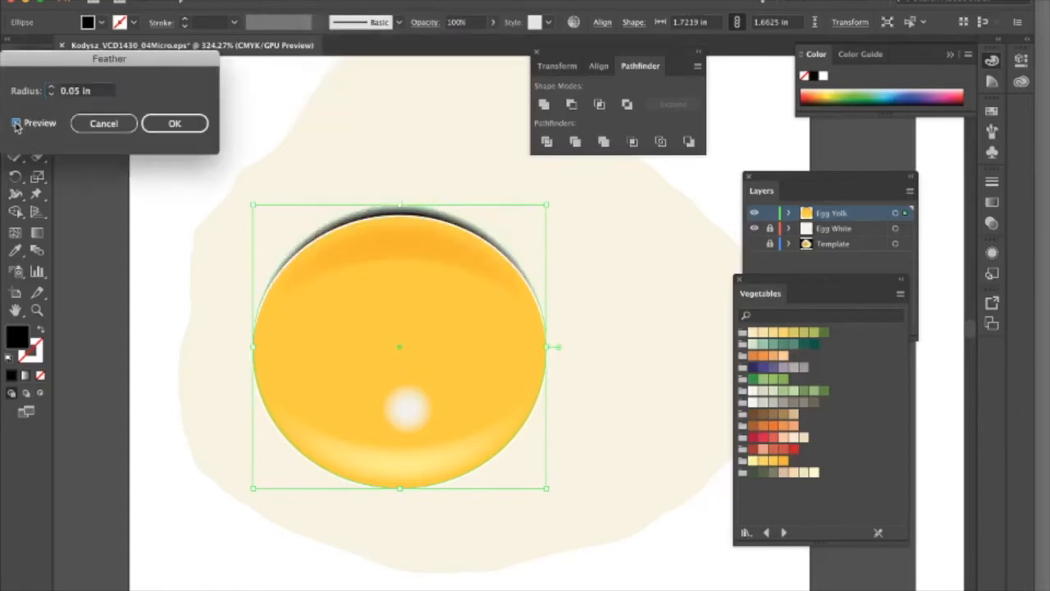
click(50, 87)
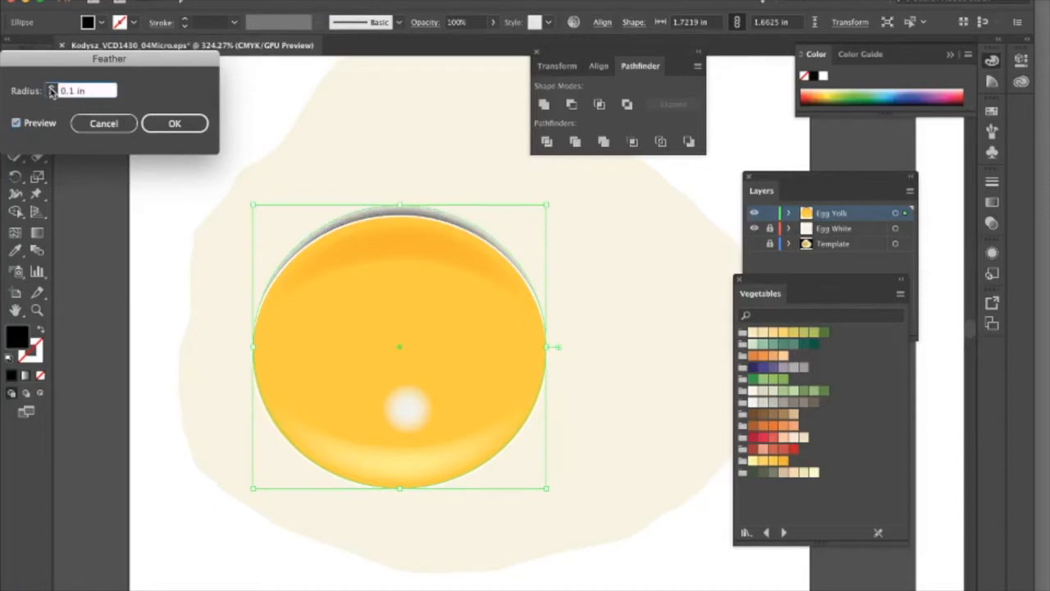
click(50, 88)
click(50, 88)
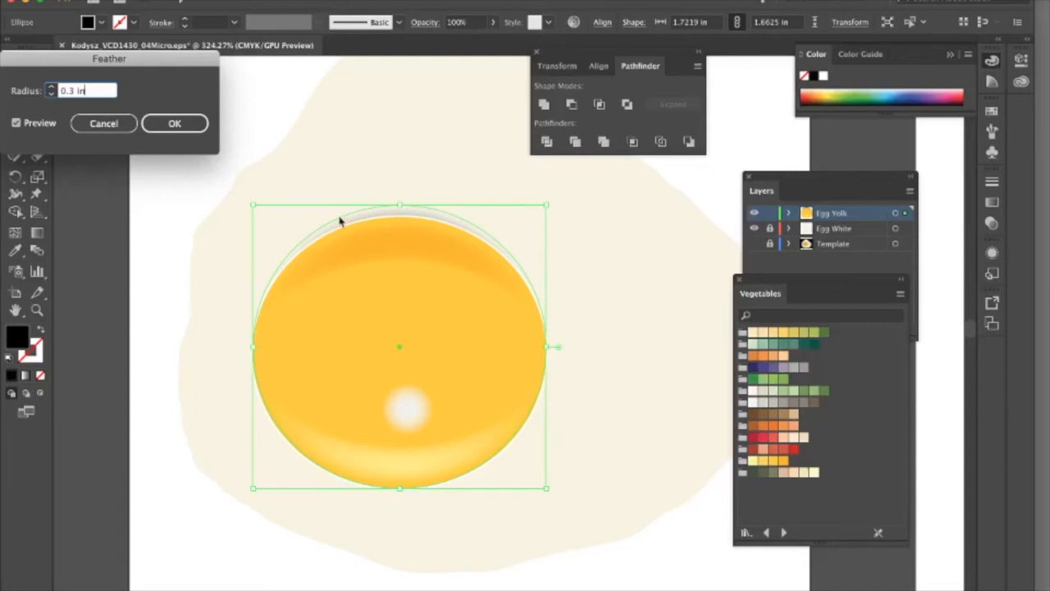
click(173, 123)
drag(402, 205, 402, 201)
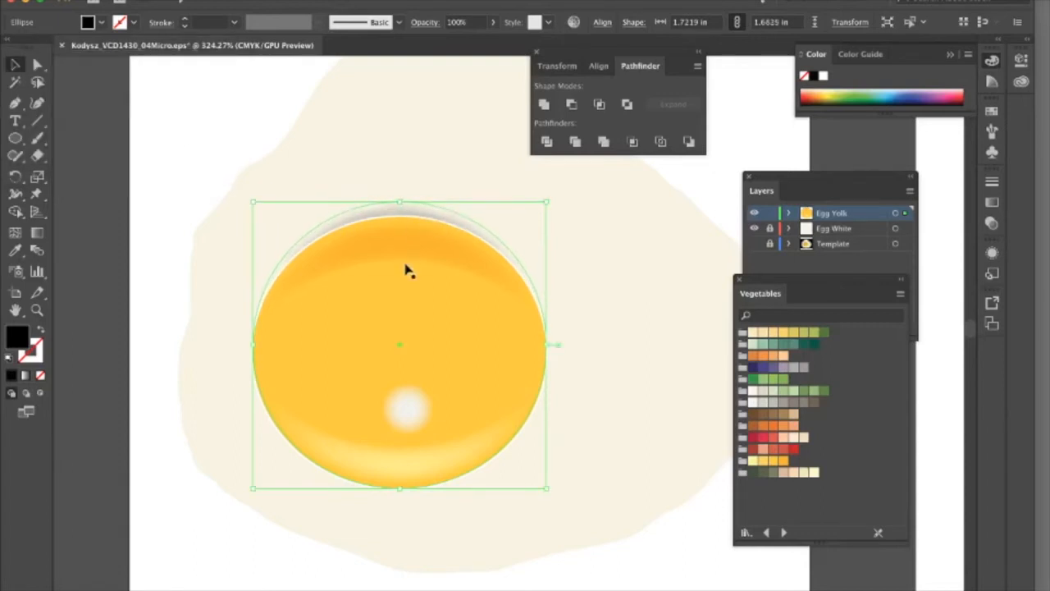
click(611, 535)
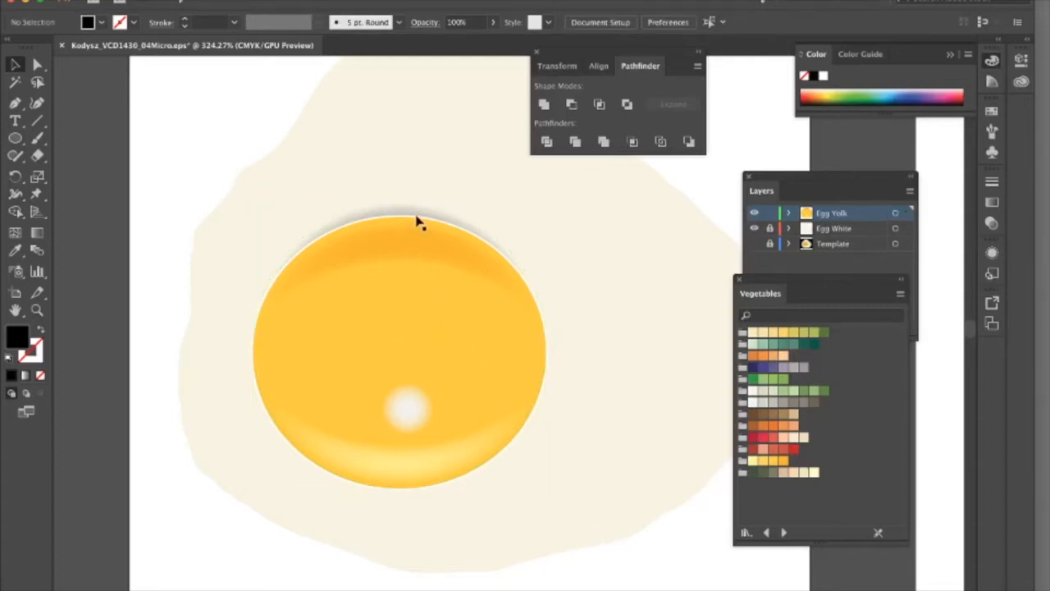
Nudge the white rim ellipse behind the yolk slightly downward so its upper edge tucks under the yolk
click(417, 222)
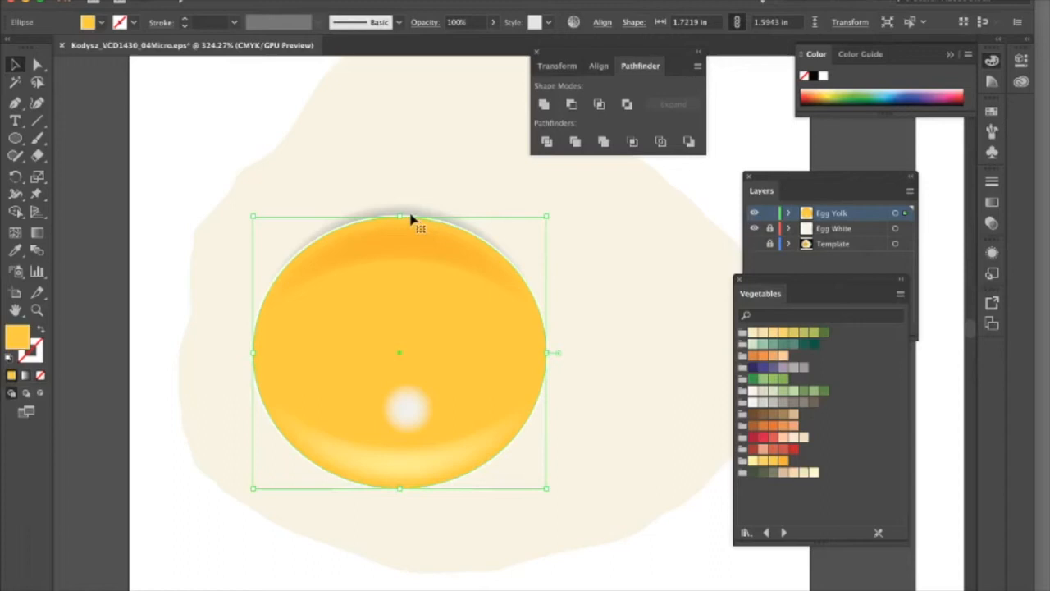
drag(405, 215, 515, 284)
click(406, 221)
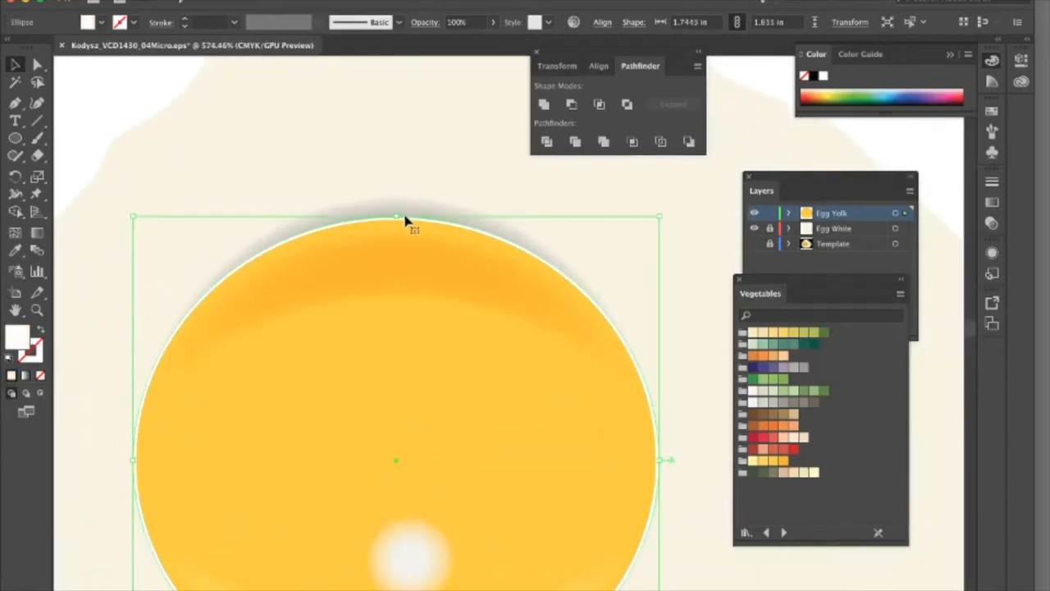
key(Down)
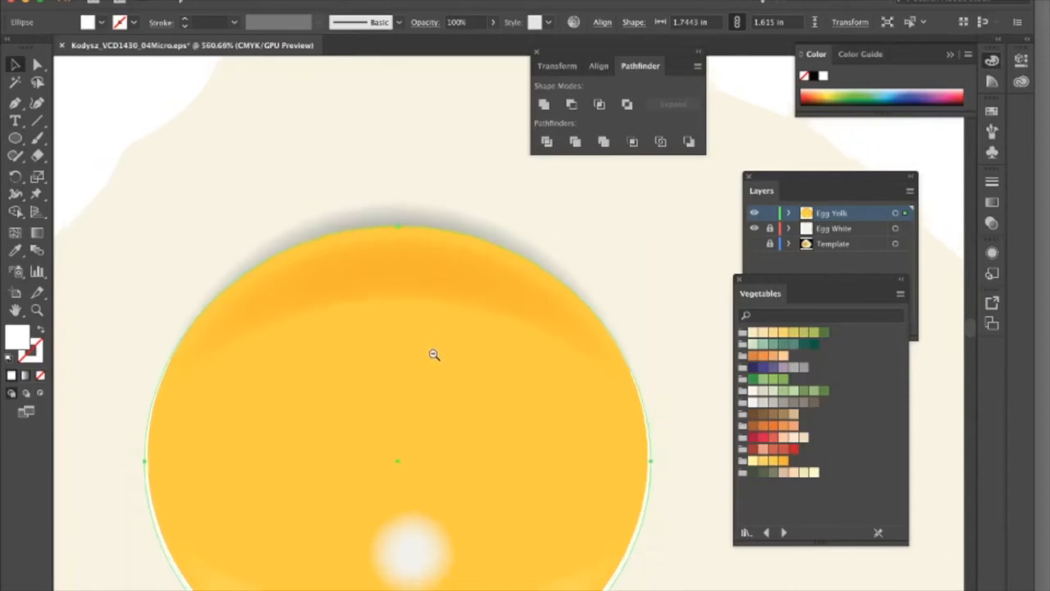
drag(436, 356, 361, 283)
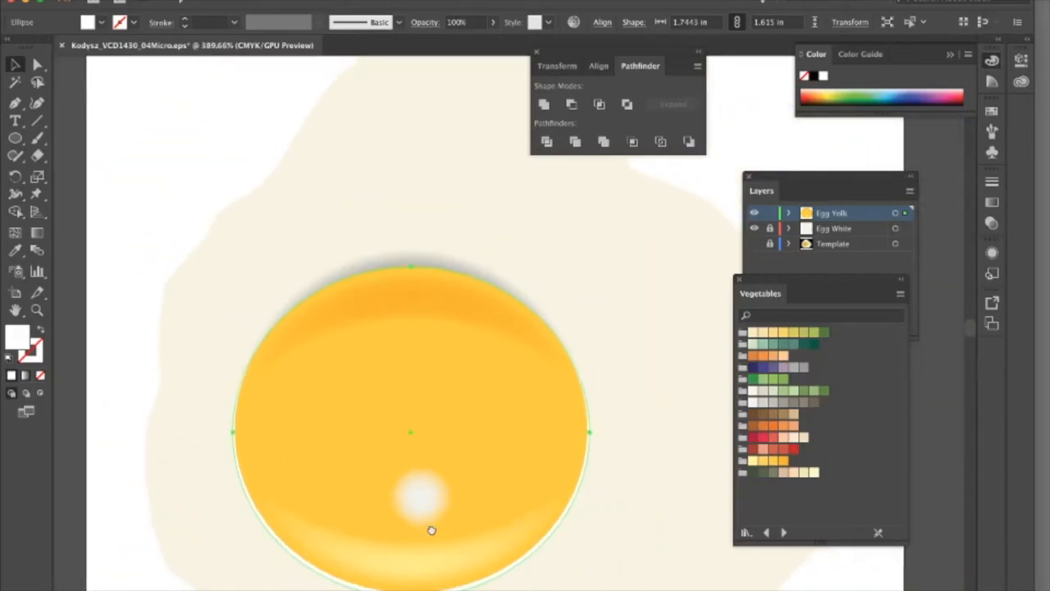
drag(429, 528, 419, 405)
click(238, 537)
Stretch the upper edge of the feathered black ellipse upward to a height of about 1.77 in
drag(399, 525, 356, 471)
click(357, 460)
click(392, 215)
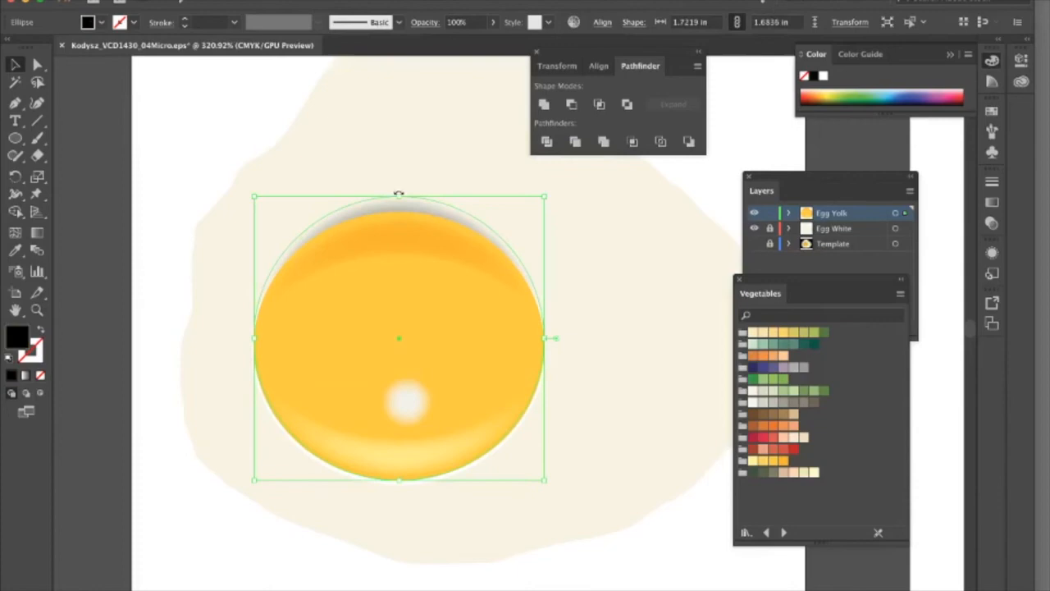
drag(400, 194, 399, 183)
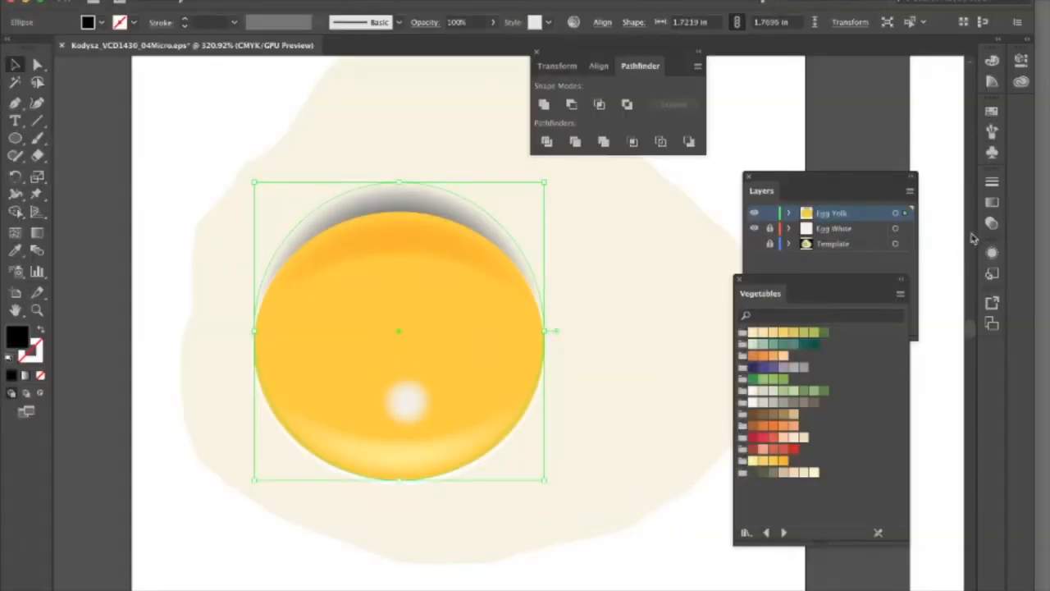
Set the shadow ellipse's blend mode to Multiply and its opacity to 50%
click(992, 223)
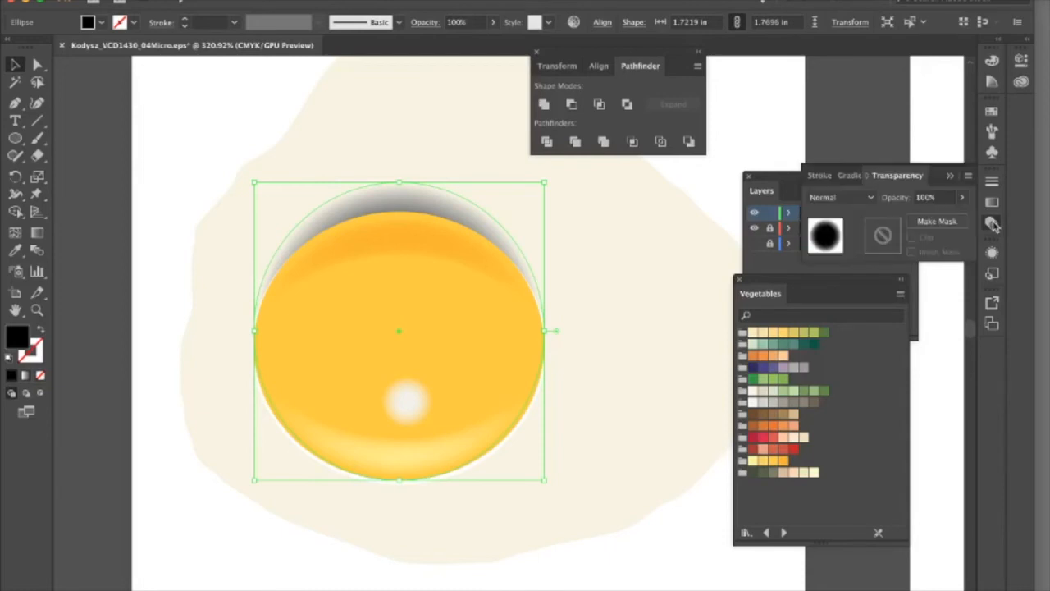
click(840, 197)
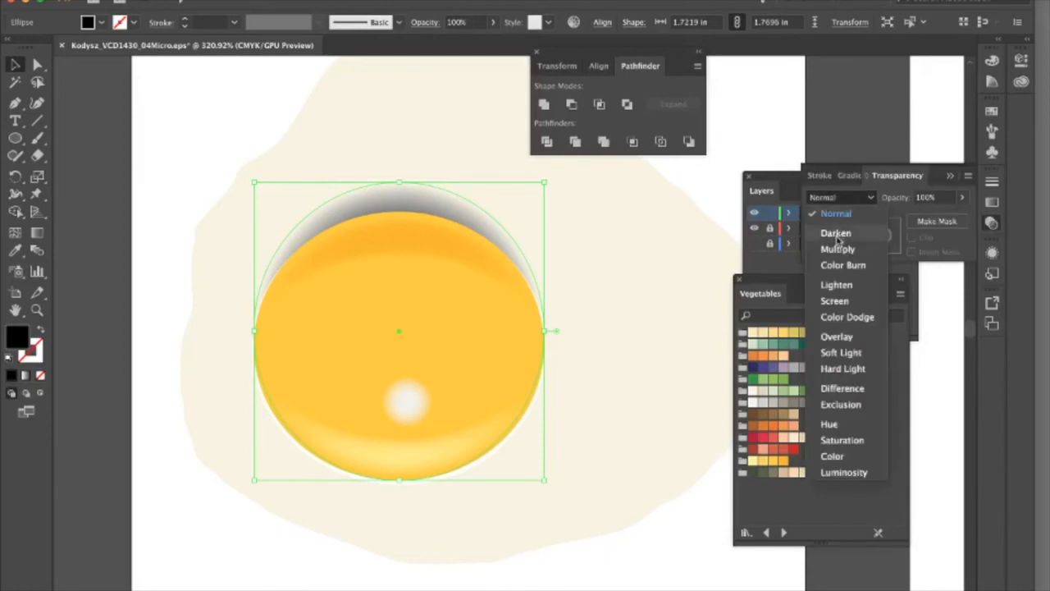
click(838, 251)
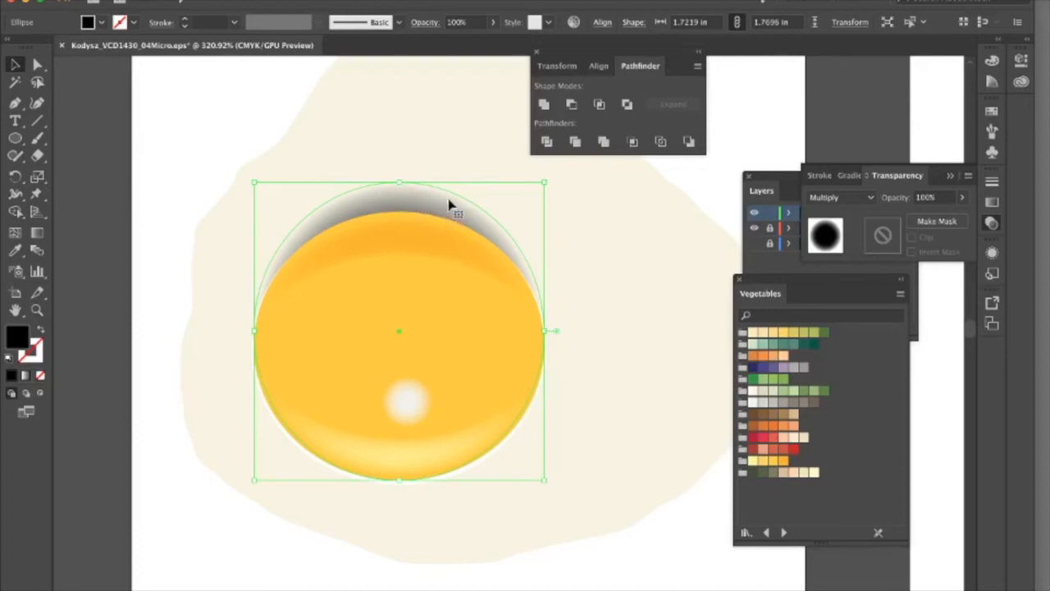
click(961, 199)
drag(963, 219, 932, 223)
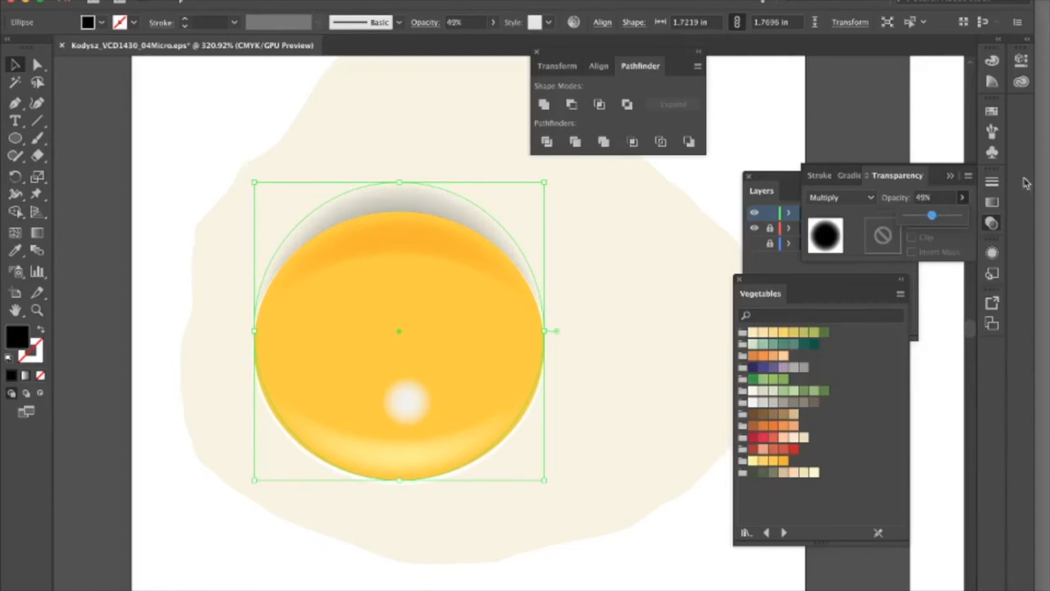
click(924, 198)
text(50)
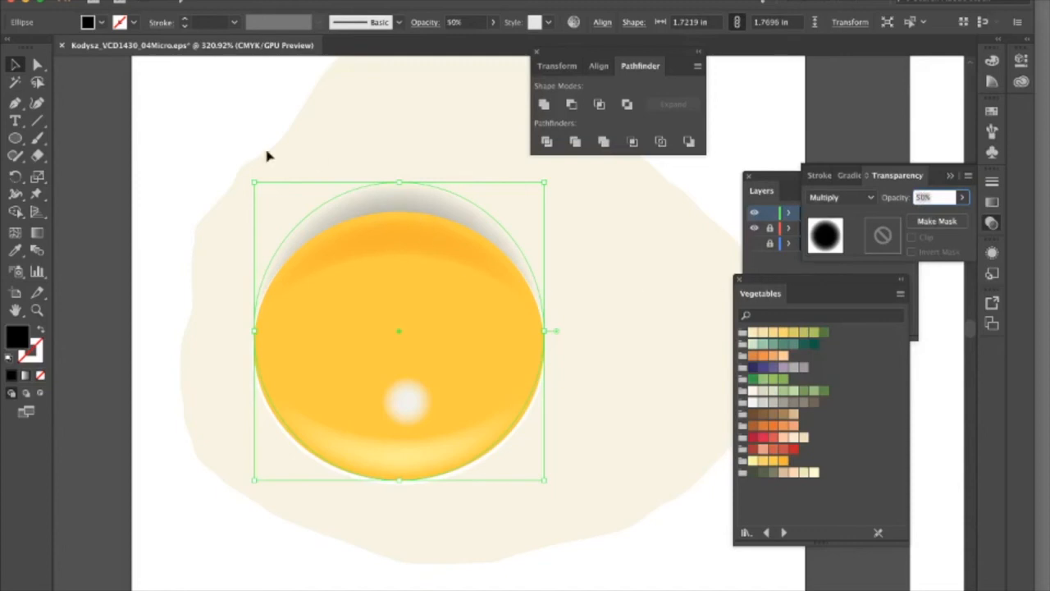
click(264, 186)
drag(492, 402, 417, 358)
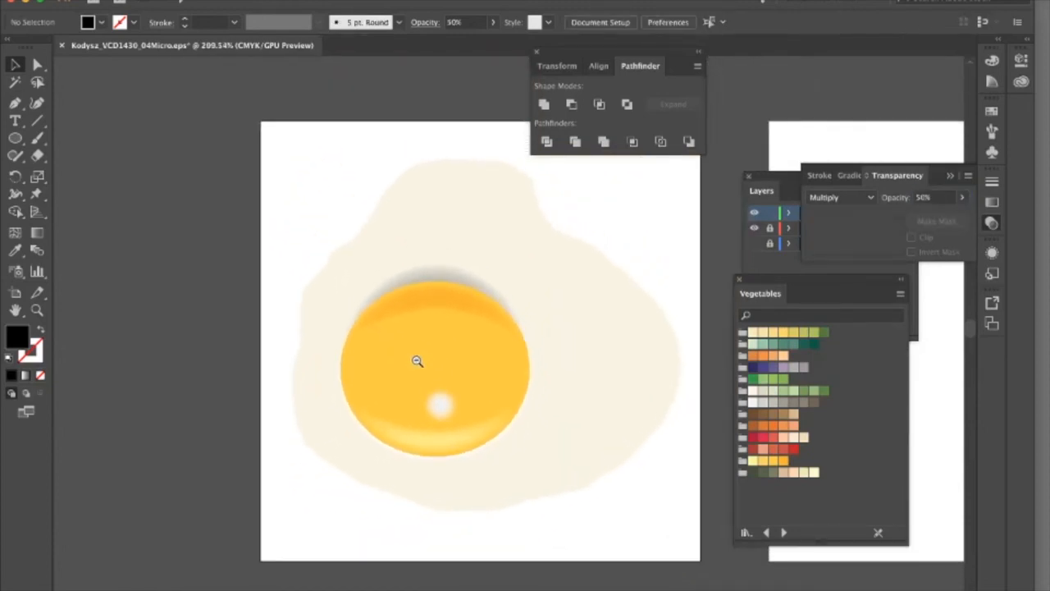
Reduce the shadow ellipse's opacity to 40% and pull its upper edge down slightly toward the yolk
click(436, 275)
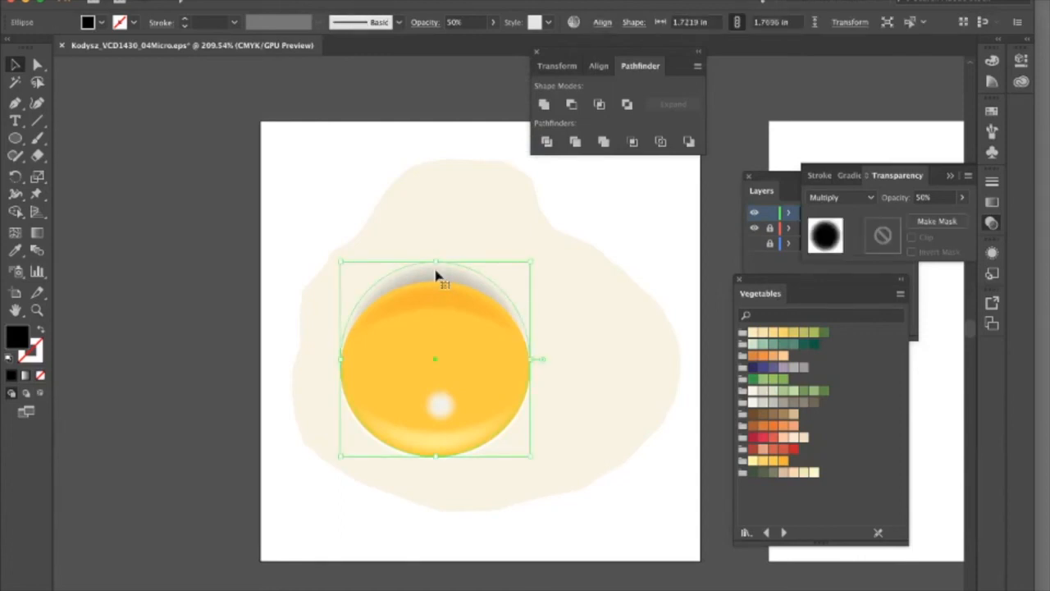
click(962, 196)
drag(937, 218, 932, 219)
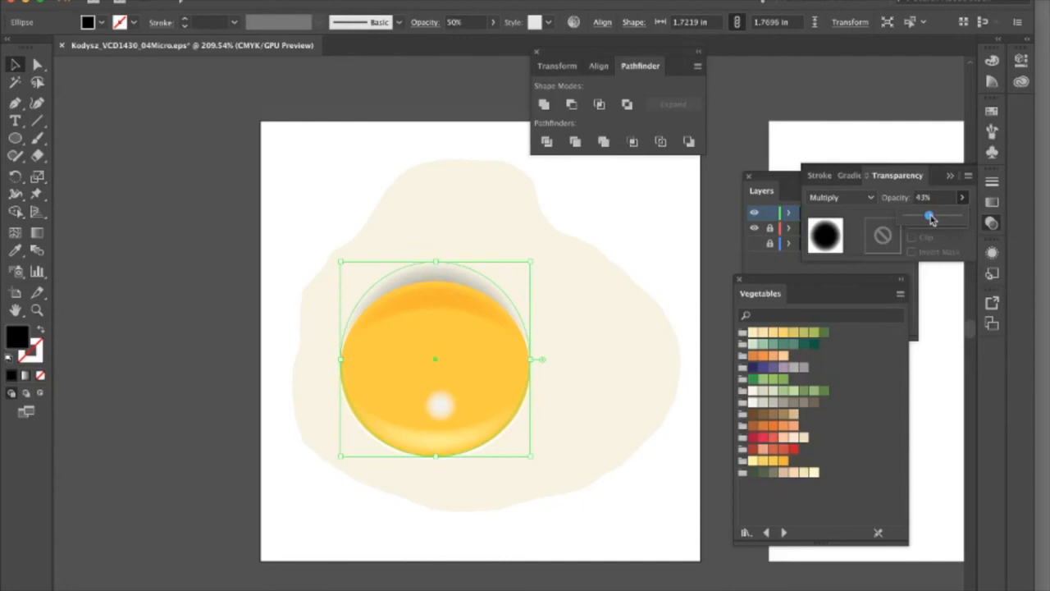
drag(931, 216, 928, 216)
drag(435, 263, 434, 271)
click(327, 226)
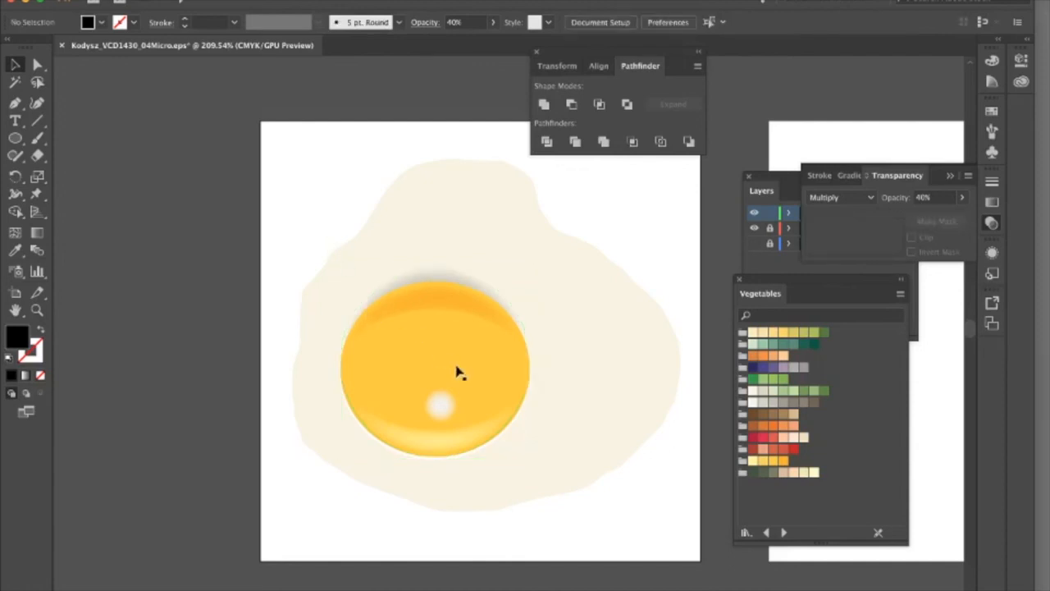
drag(509, 441, 425, 443)
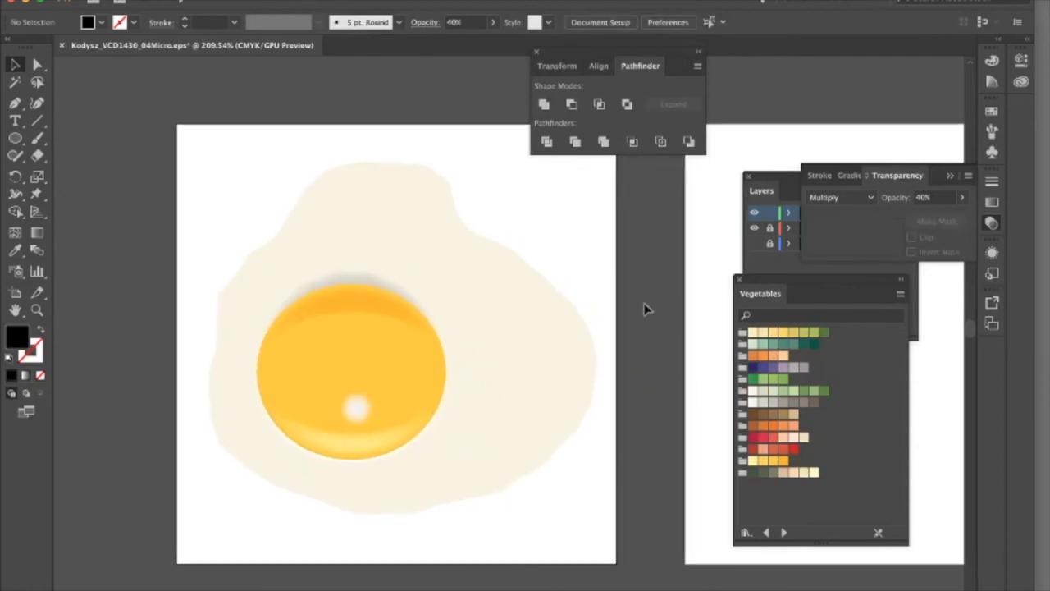